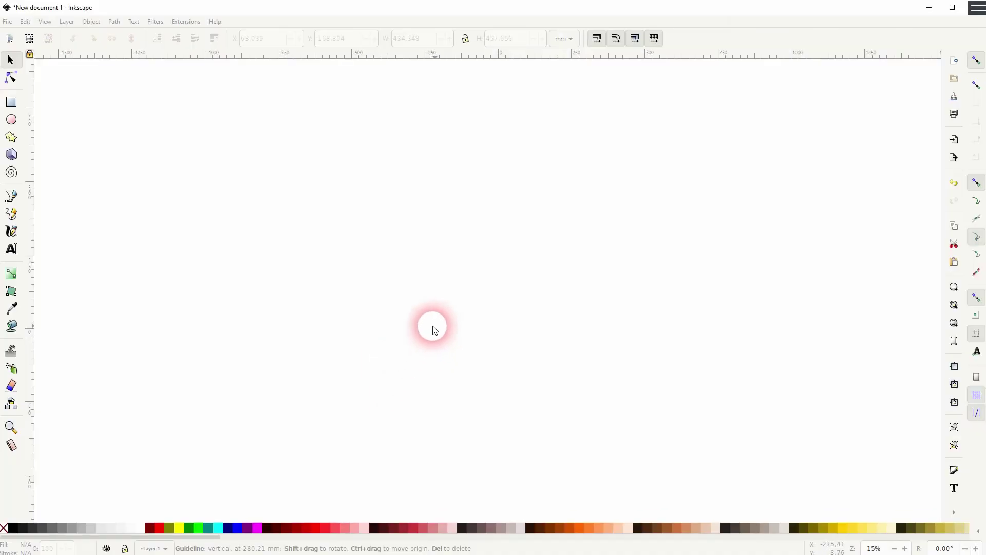
Draw a black circle with the Ellipse tool and move it up and to the right.
click(12, 120)
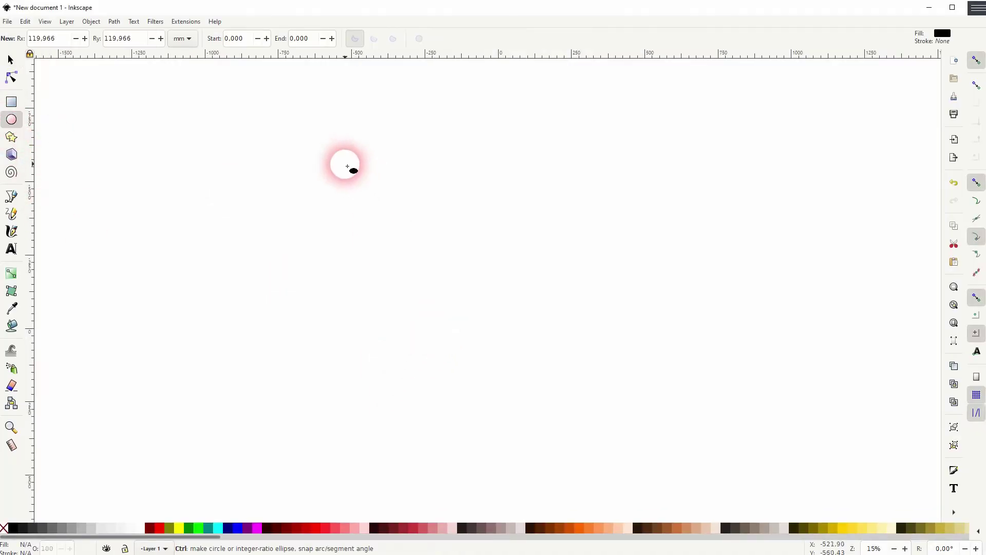
drag(343, 162, 546, 350)
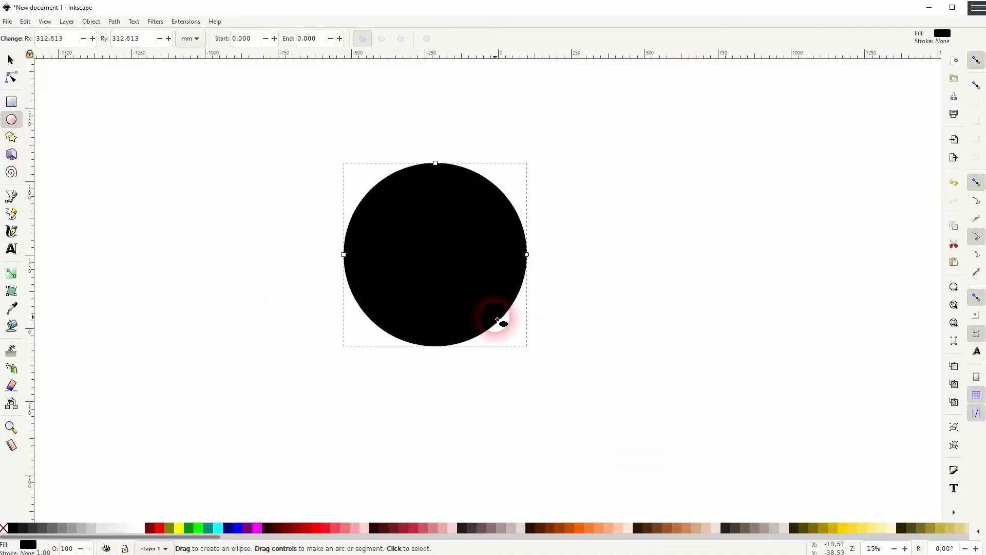
click(8, 59)
drag(399, 213, 451, 205)
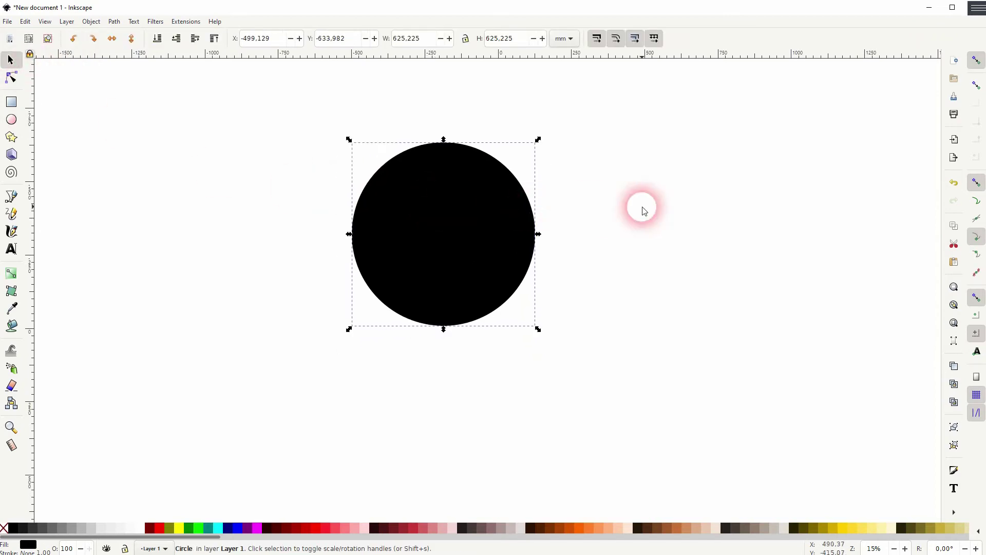
Drag a vertical guide from the left ruler, snapped to the circle's rotation center.
click(643, 209)
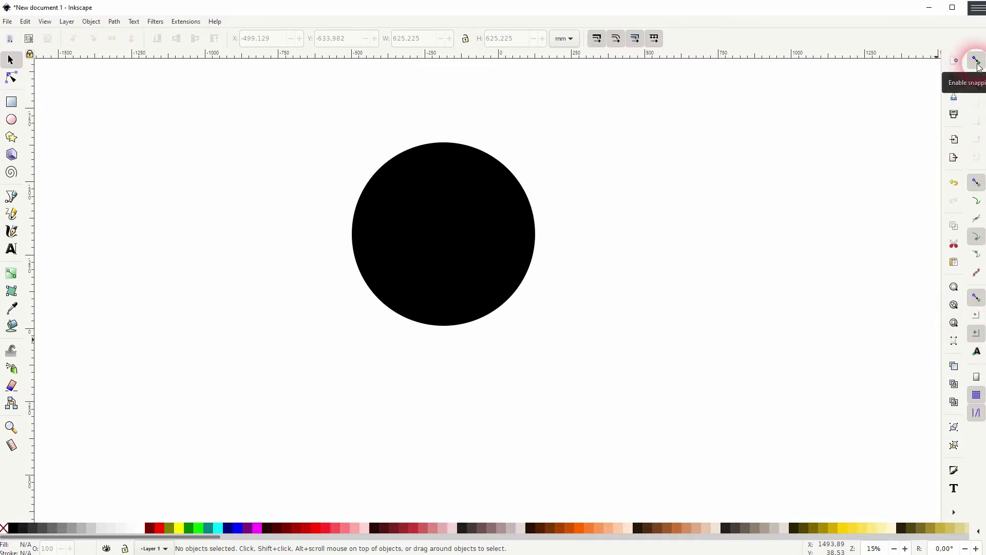
mouse_move(32, 154)
mouse_down()
mouse_move(465, 228)
mouse_move(441, 235)
mouse_up()
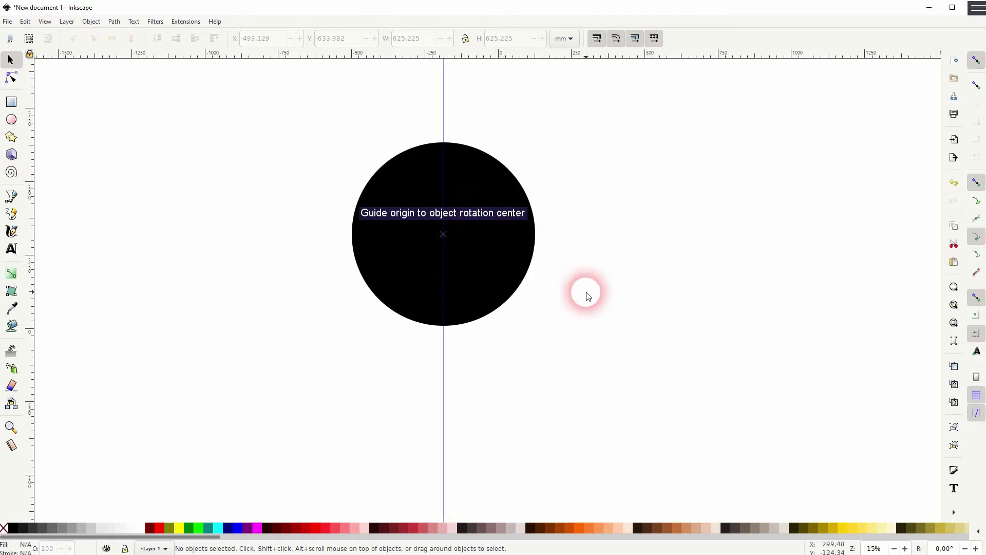
Draw a narrow rectangle overlapping the circle's bottom, centred on the guide.
click(12, 101)
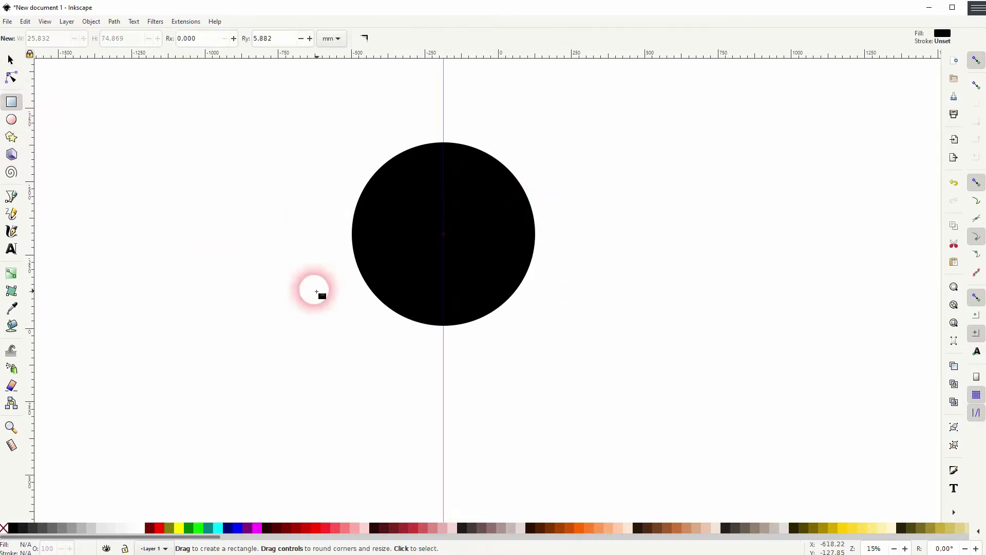
drag(371, 275, 510, 362)
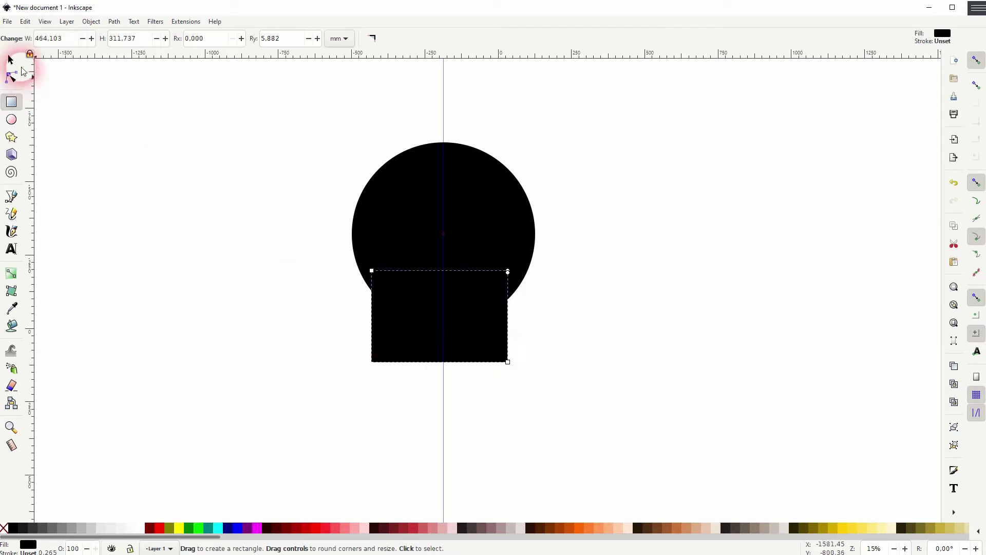
click(18, 66)
click(369, 317)
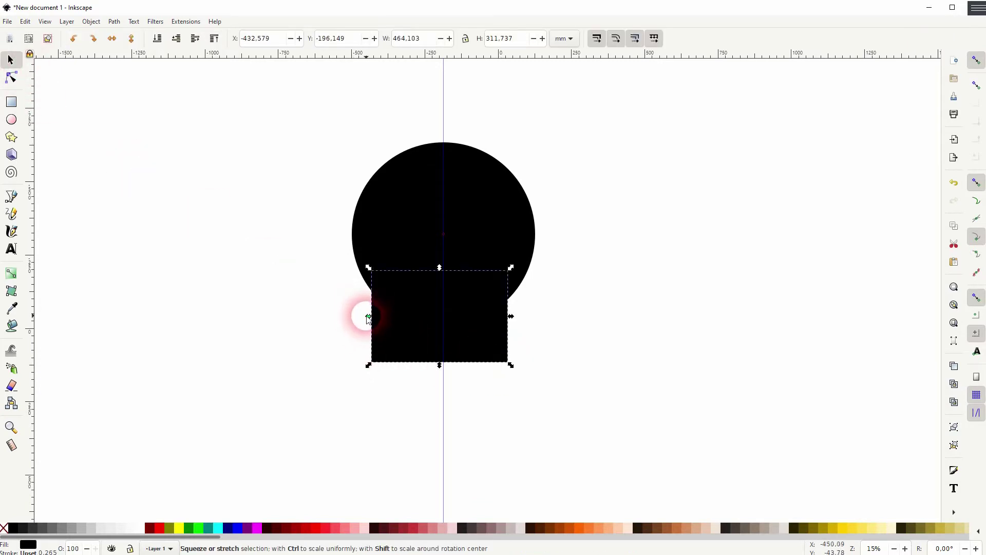
drag(368, 316, 400, 319)
drag(491, 323, 474, 330)
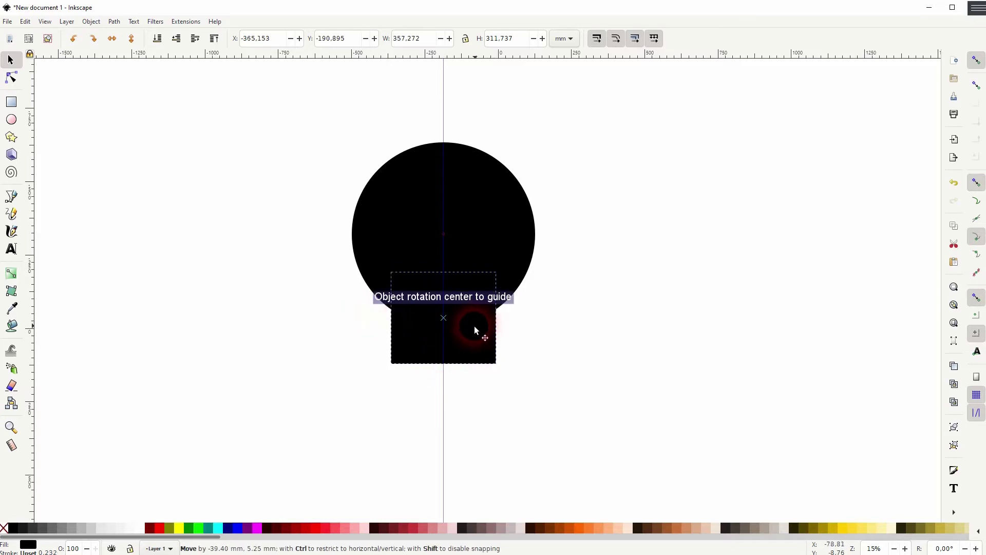
click(589, 367)
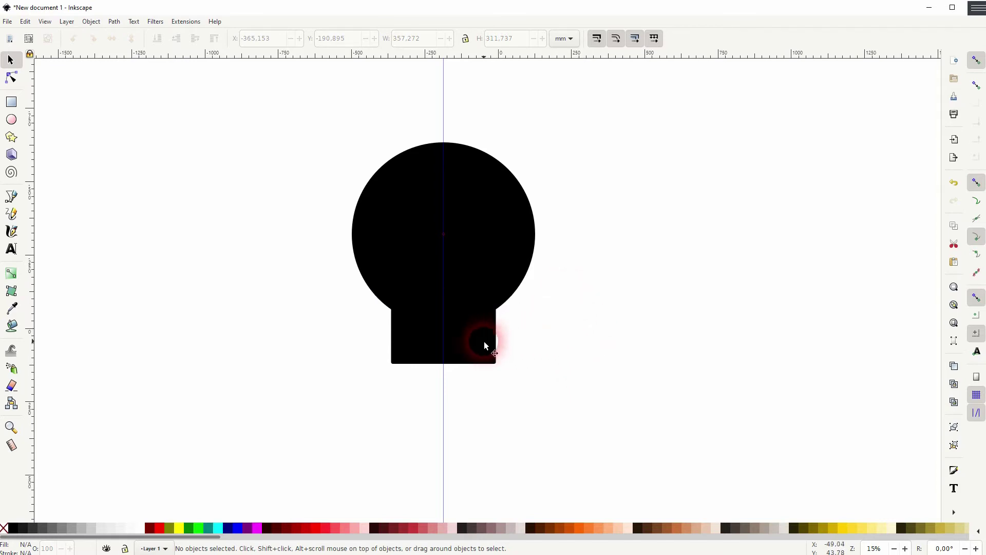
drag(480, 346, 479, 323)
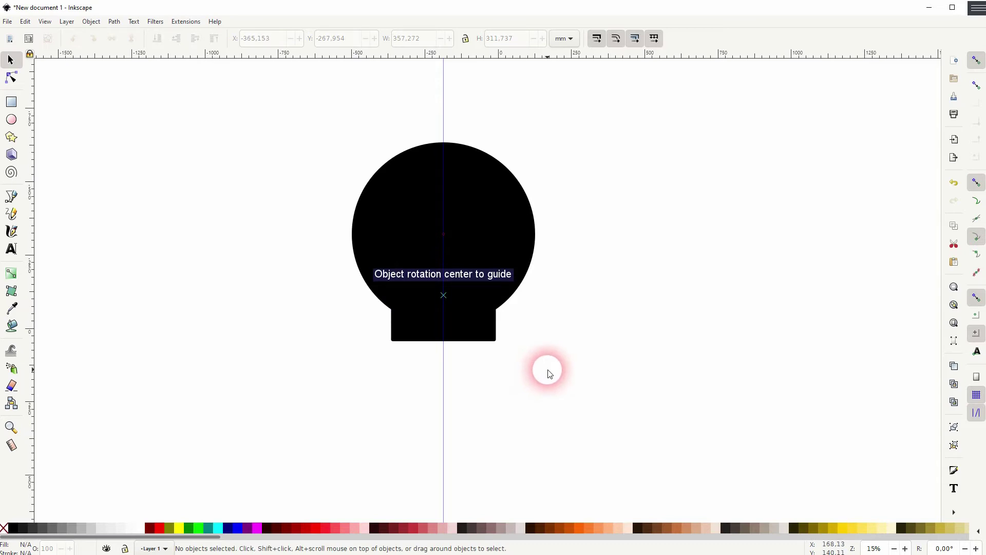
Union the circle and rectangle into a single bulb path.
click(509, 288)
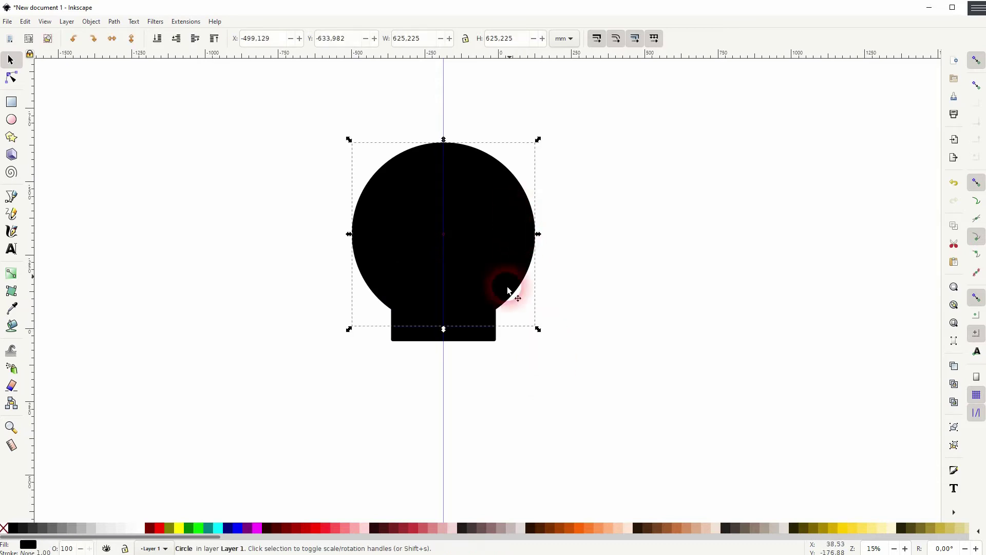
shift+click(475, 337)
click(114, 21)
click(138, 83)
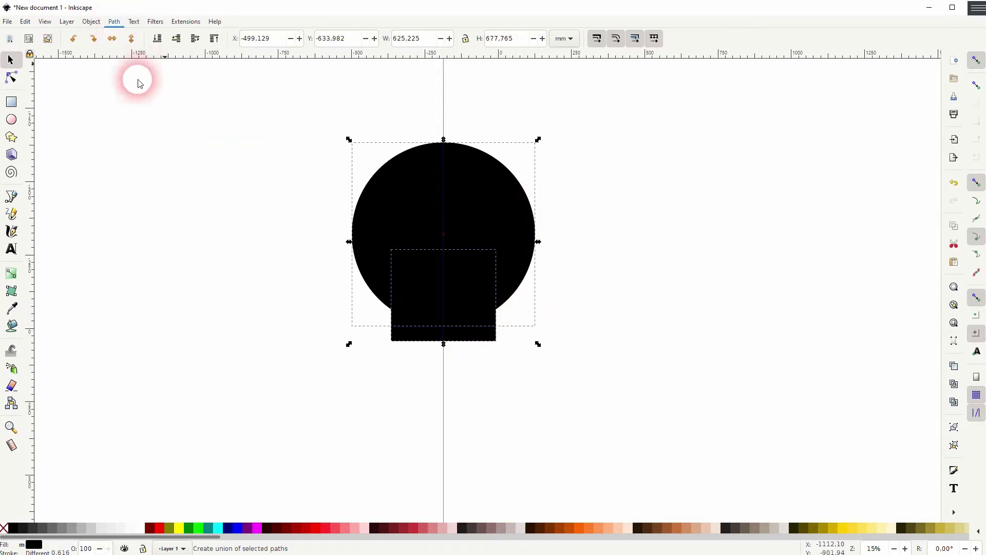
click(208, 354)
Draw two progressively smaller rectangles stacked below the bulb.
click(11, 102)
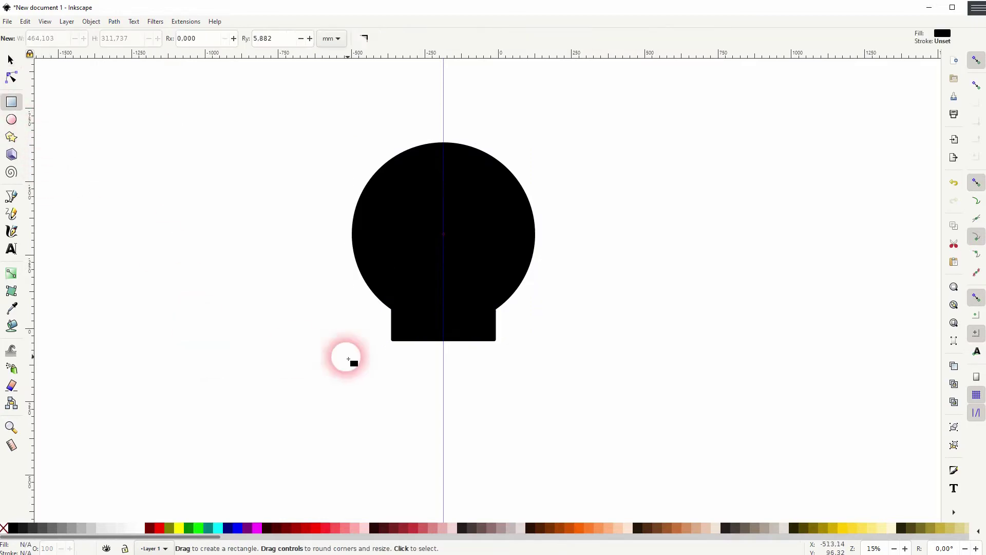
drag(407, 348, 485, 385)
drag(421, 398, 476, 420)
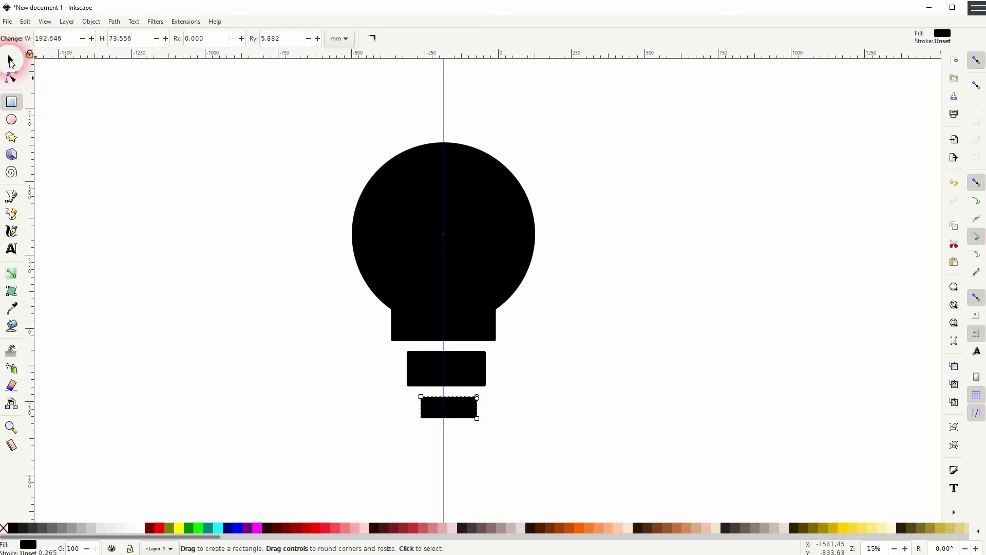
Centre both rectangles on the guide, nudging them up toward the bulb.
click(11, 60)
drag(466, 370, 455, 371)
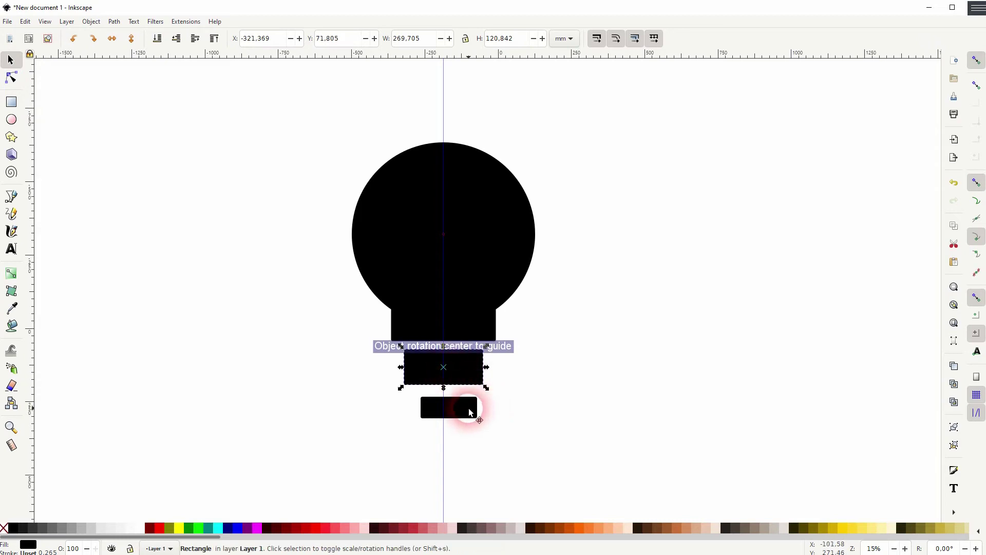
drag(469, 407, 460, 403)
click(557, 403)
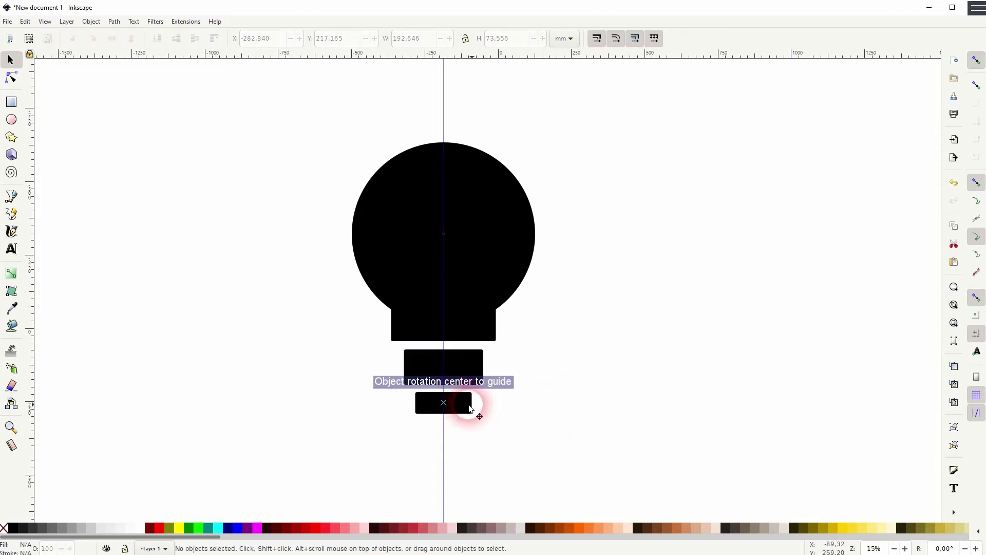
ctrl+scroll(332, 396, up, 1)
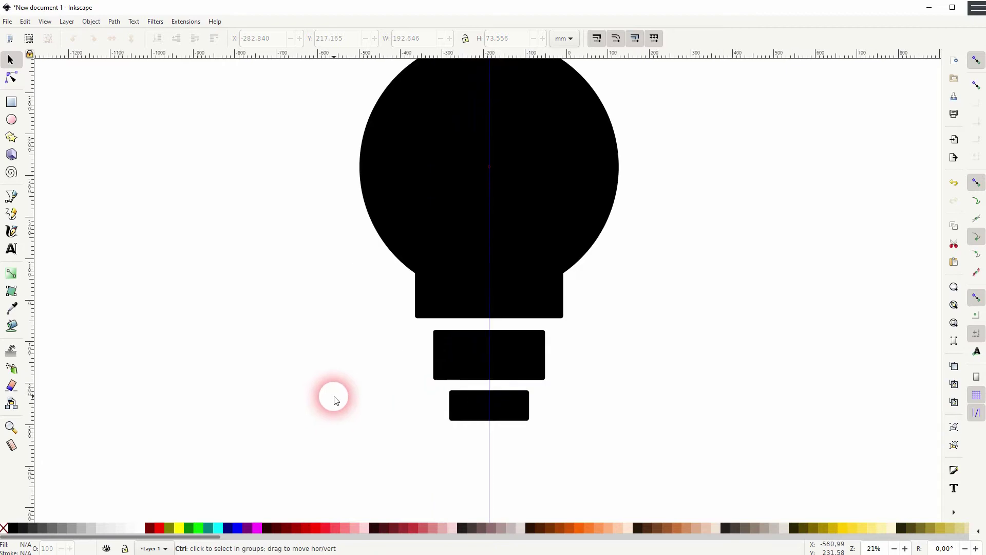
drag(514, 354, 514, 349)
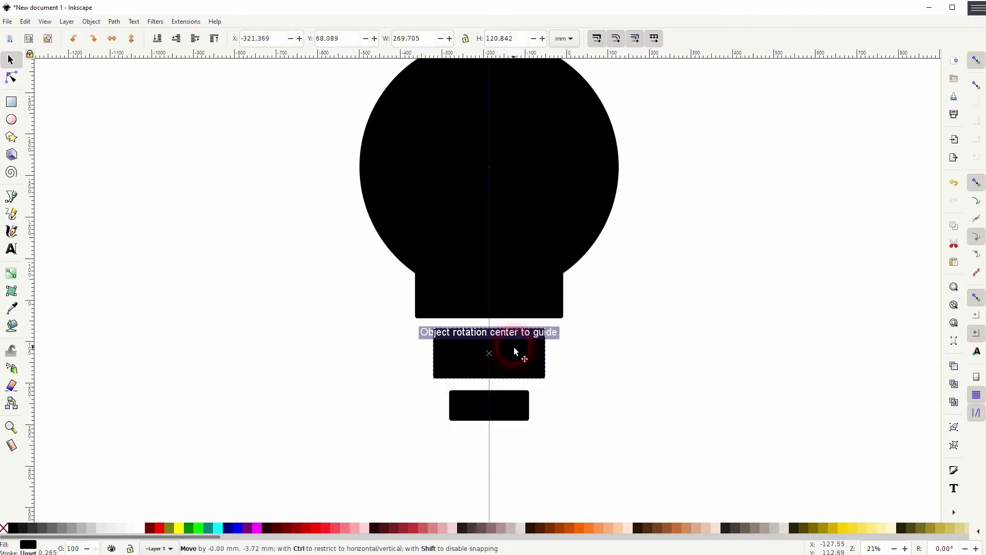
drag(505, 400, 505, 397)
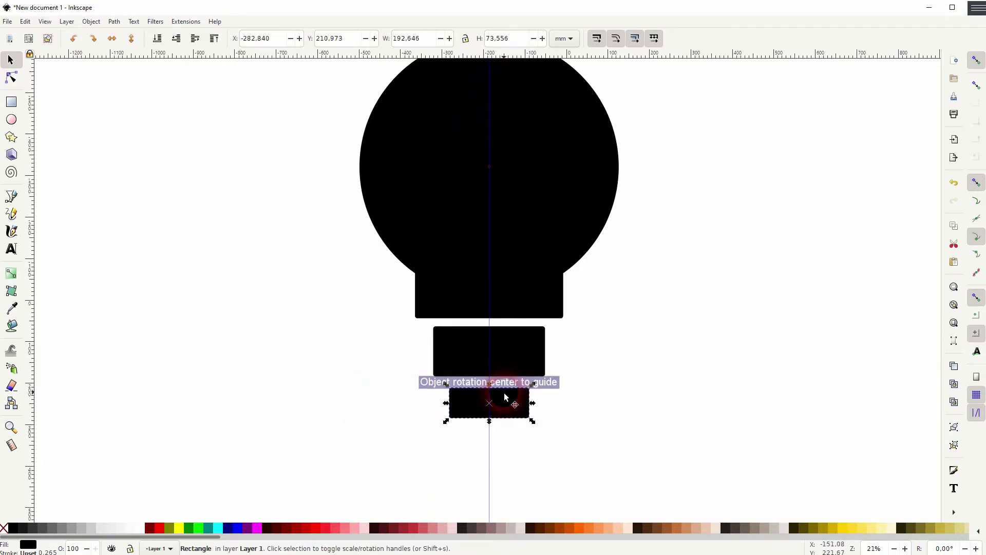
Apply 'Make vertical gaps equal' from Align and Distribute to the bulb and both rectangles.
shift+click(518, 349)
shift+click(515, 246)
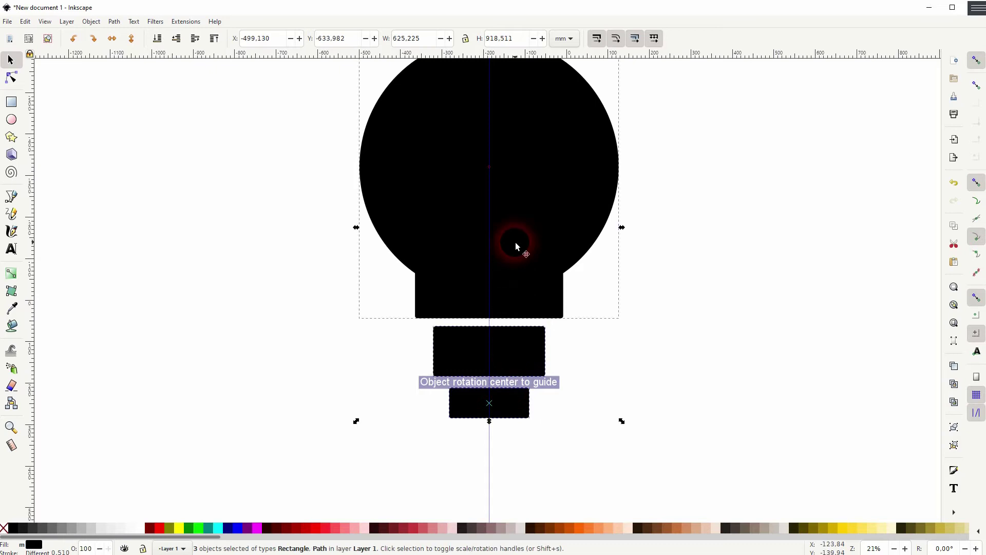
click(91, 21)
click(124, 345)
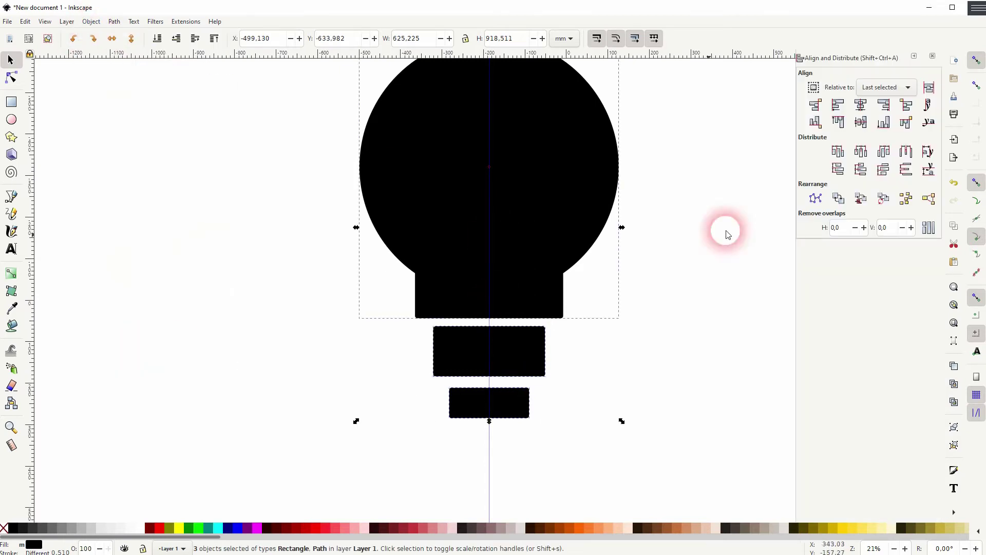
click(908, 171)
click(669, 352)
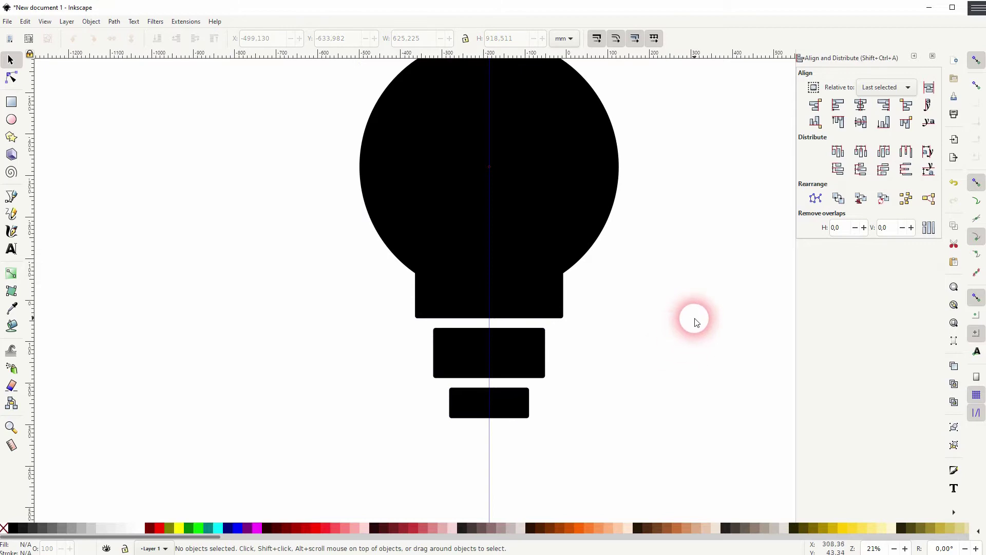
drag(725, 276, 564, 325)
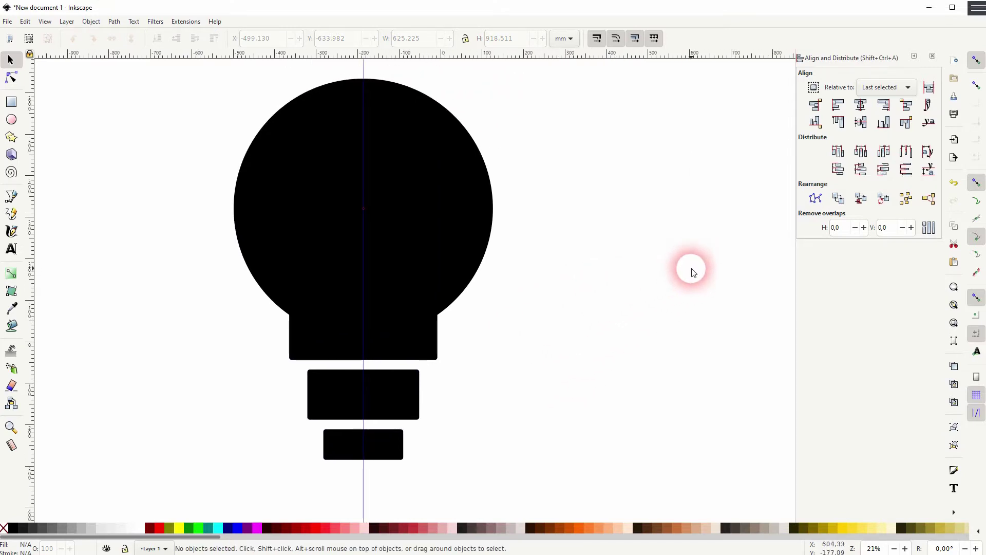
Add a Corners (Fillet/Chamfer) effect to the bulb from the Path Effects panel.
click(94, 21)
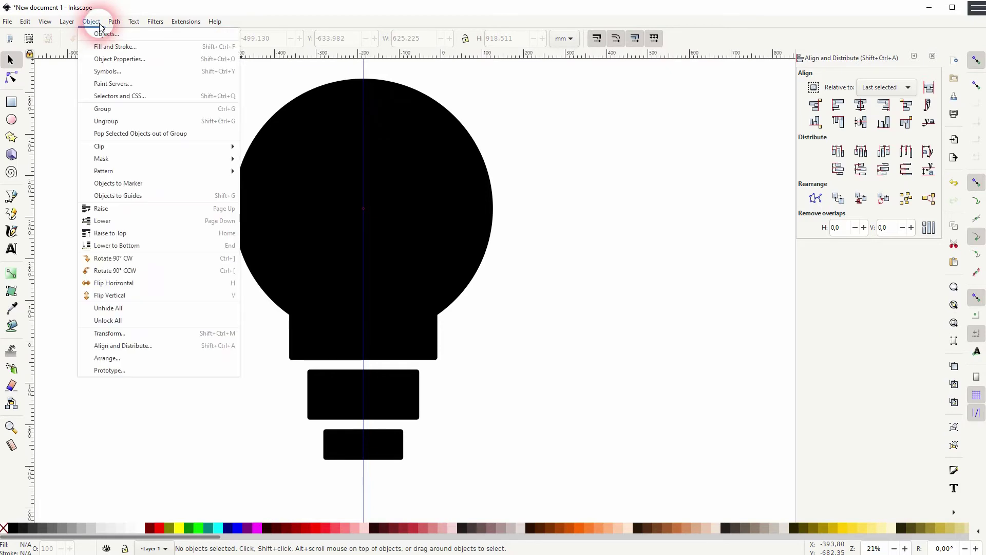
click(137, 252)
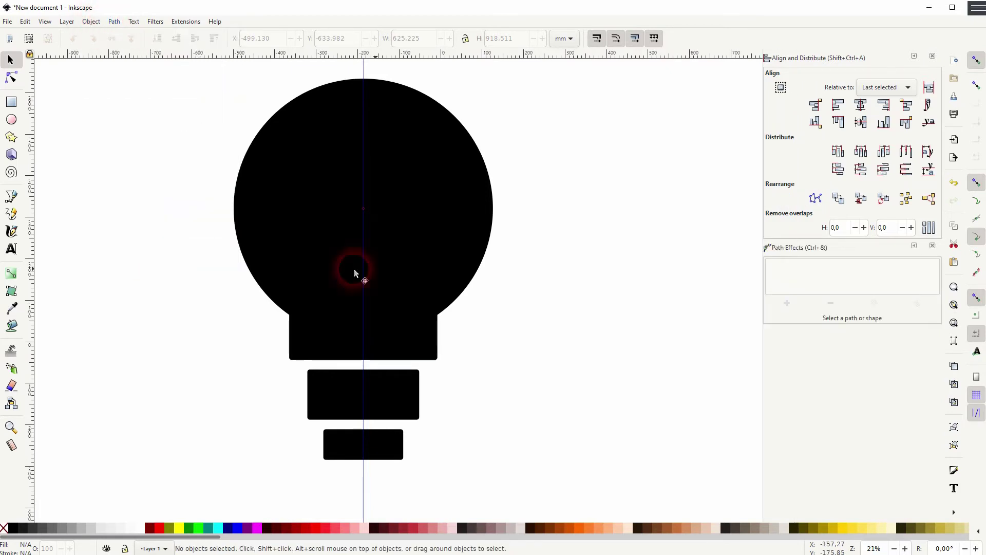
click(439, 257)
click(787, 303)
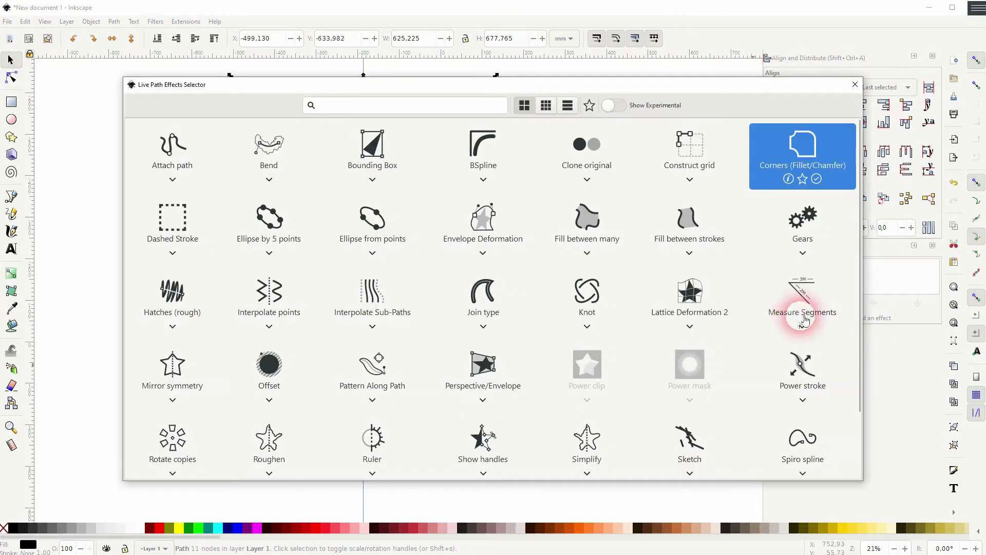
click(799, 164)
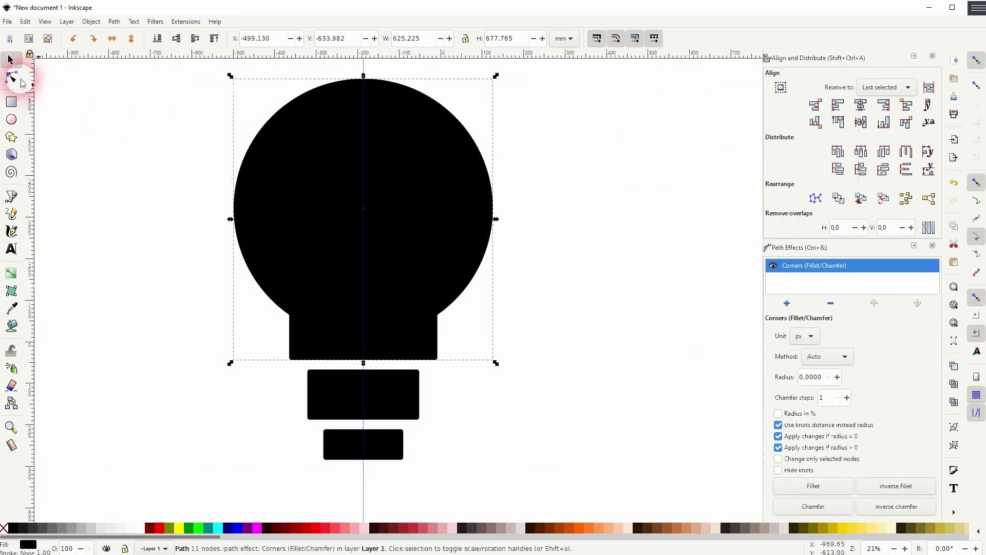
Drag the bulb's bottom-right node handle to smooth the curve into the neck.
click(11, 77)
drag(256, 317, 483, 295)
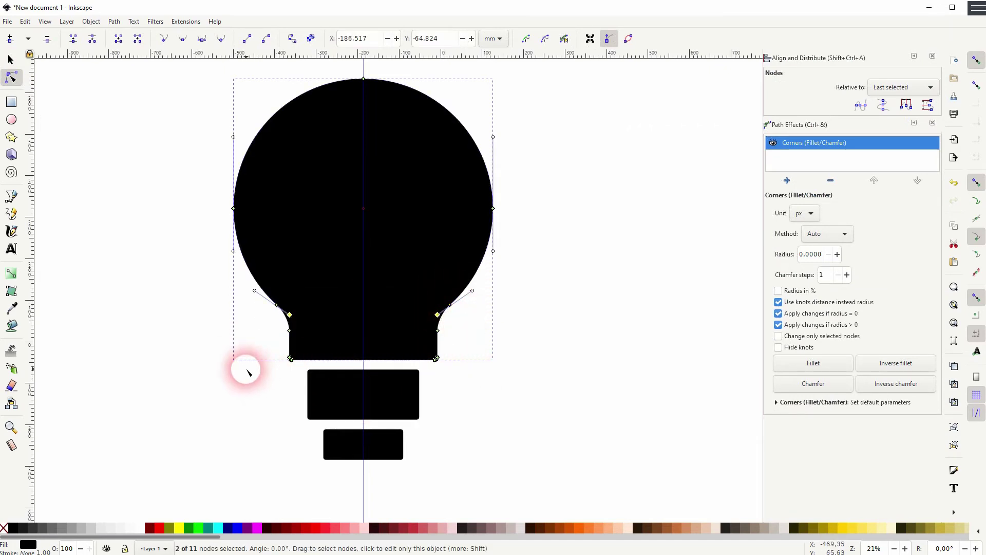
mouse_move(254, 375)
mouse_down()
mouse_move(454, 337)
mouse_move(415, 366)
mouse_up()
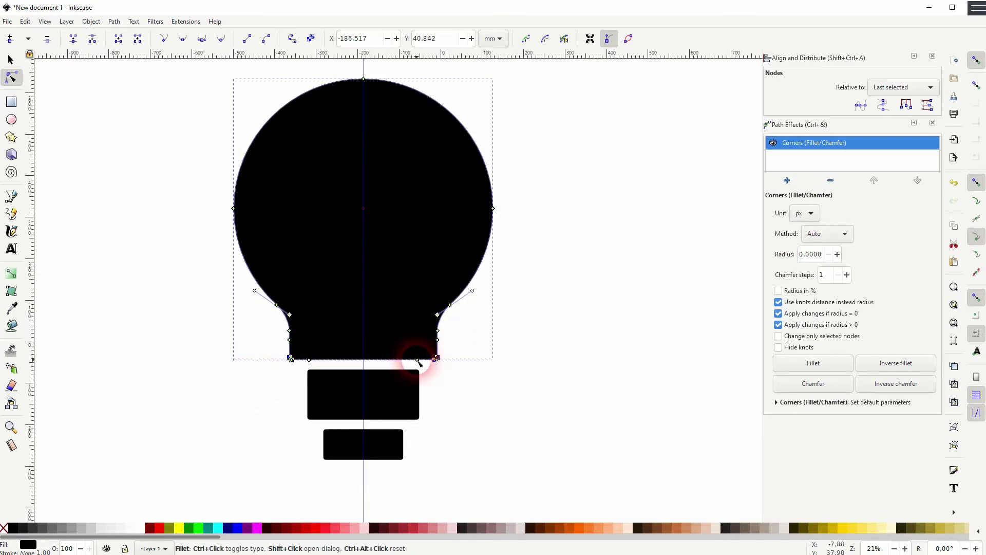
click(438, 361)
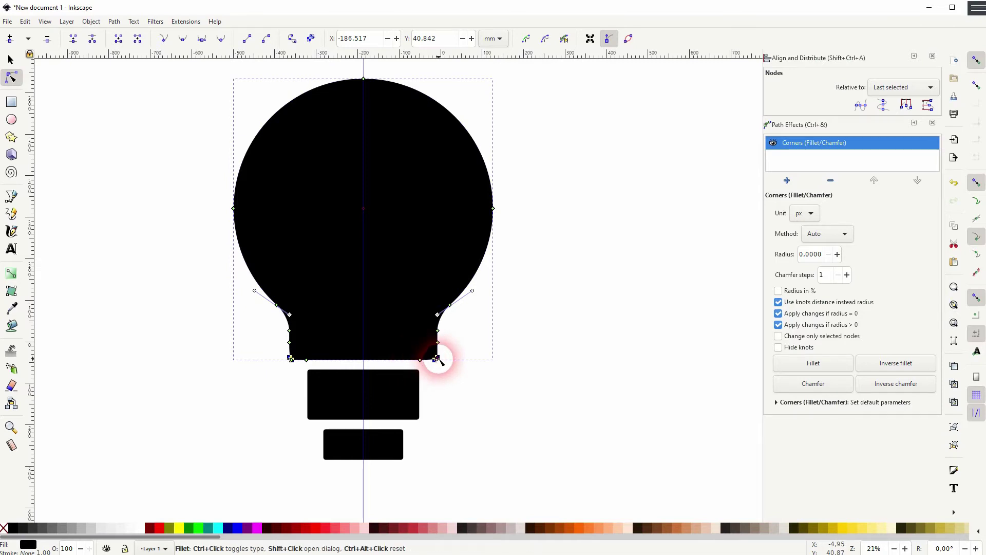
drag(439, 360, 429, 364)
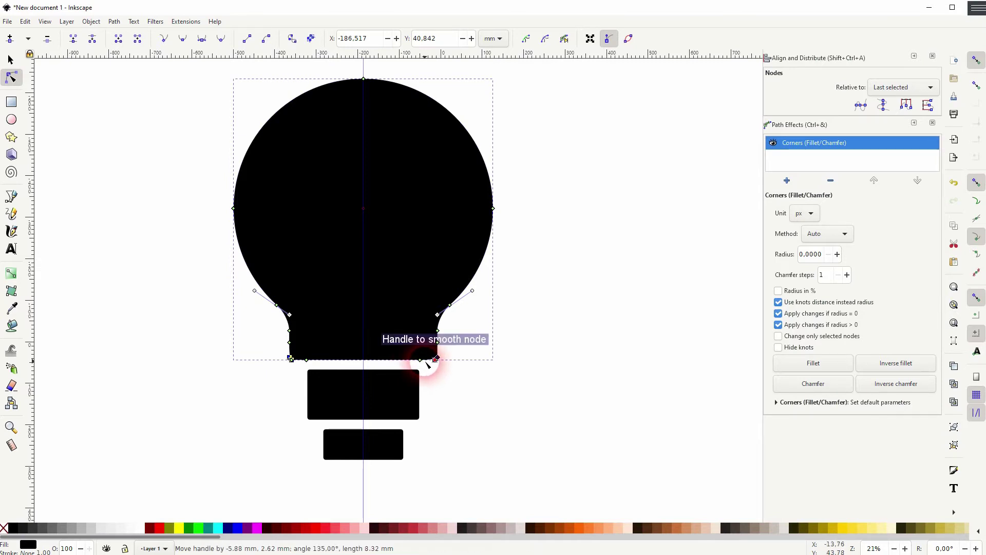
click(435, 356)
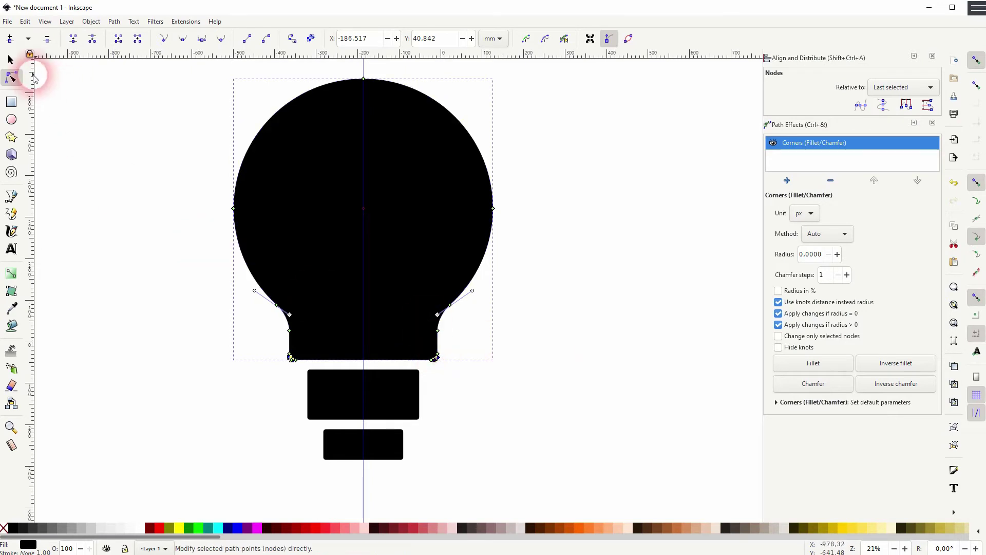
click(10, 59)
click(165, 297)
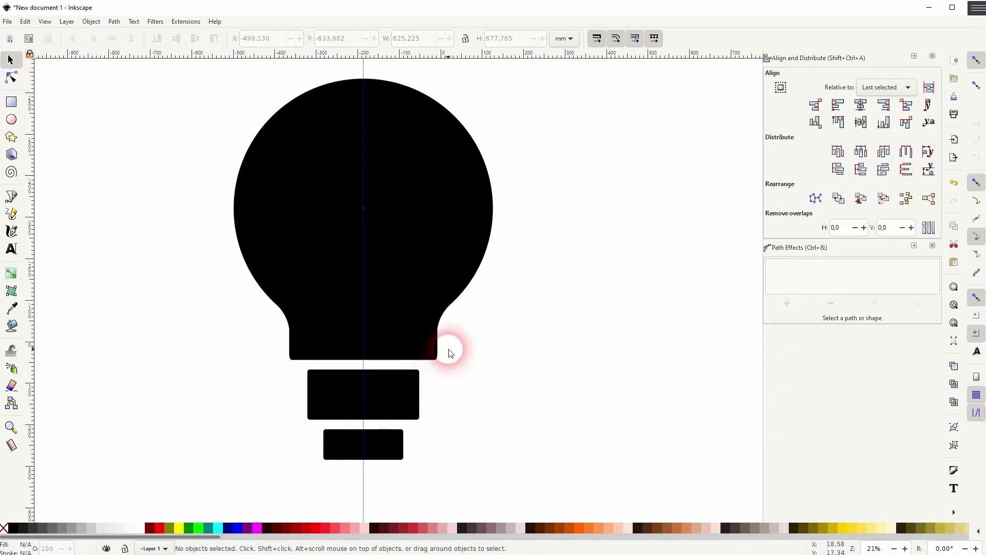
Drag the Rectangle tool's rounding handle to round the base rectangles' corners.
click(413, 403)
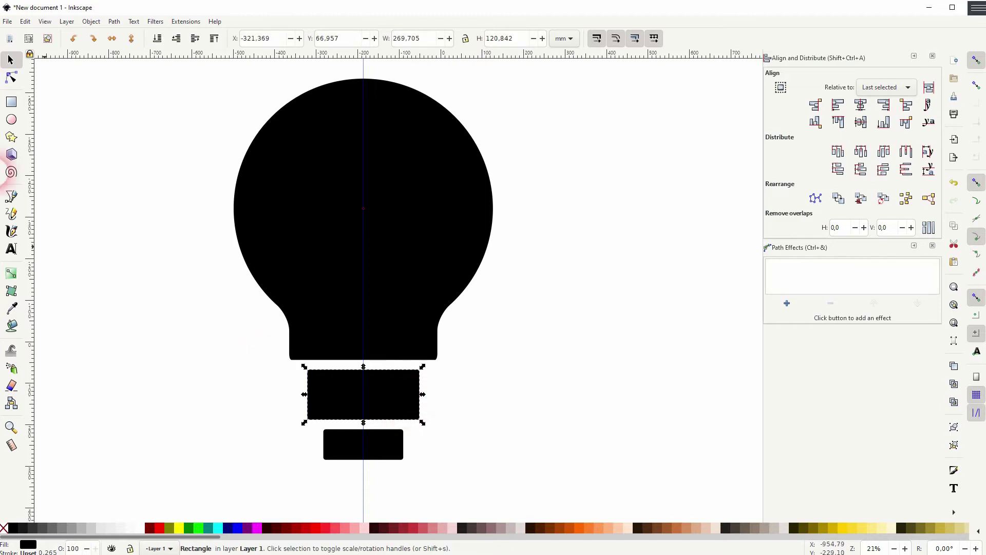
click(11, 101)
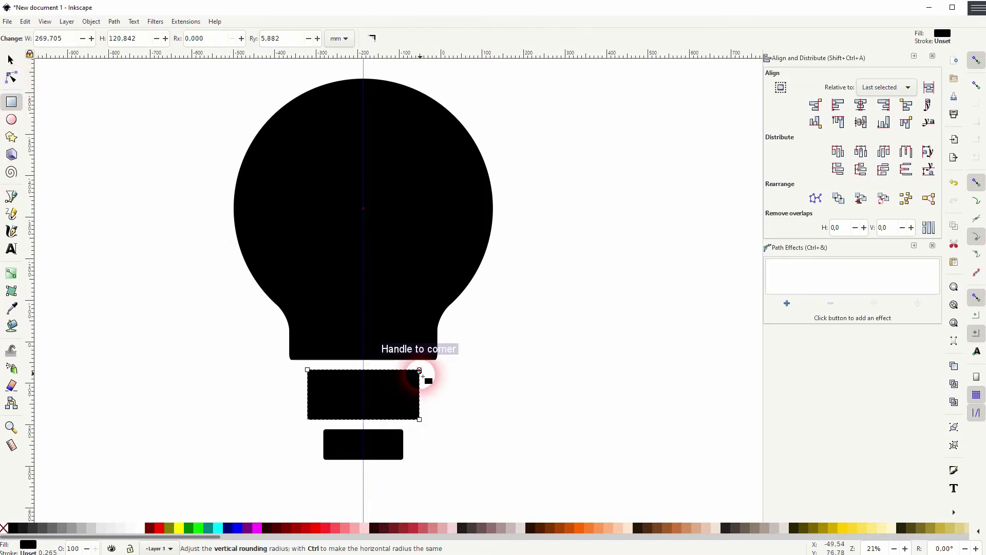
drag(422, 375, 423, 383)
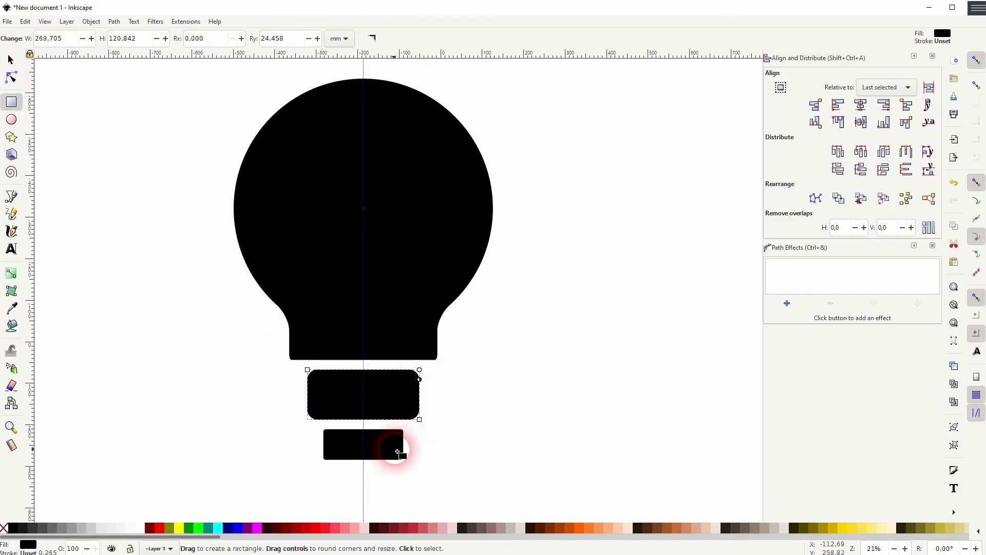
click(11, 59)
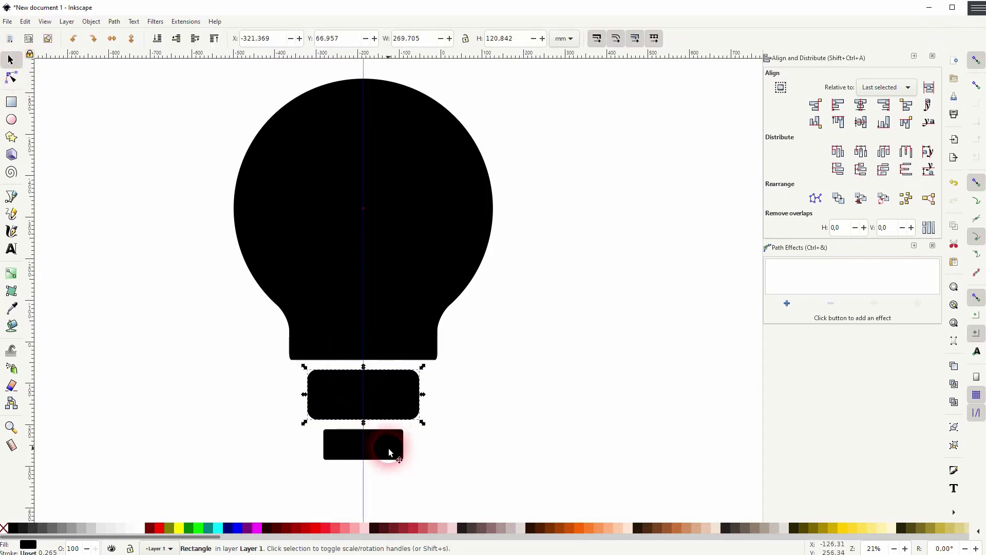
click(11, 101)
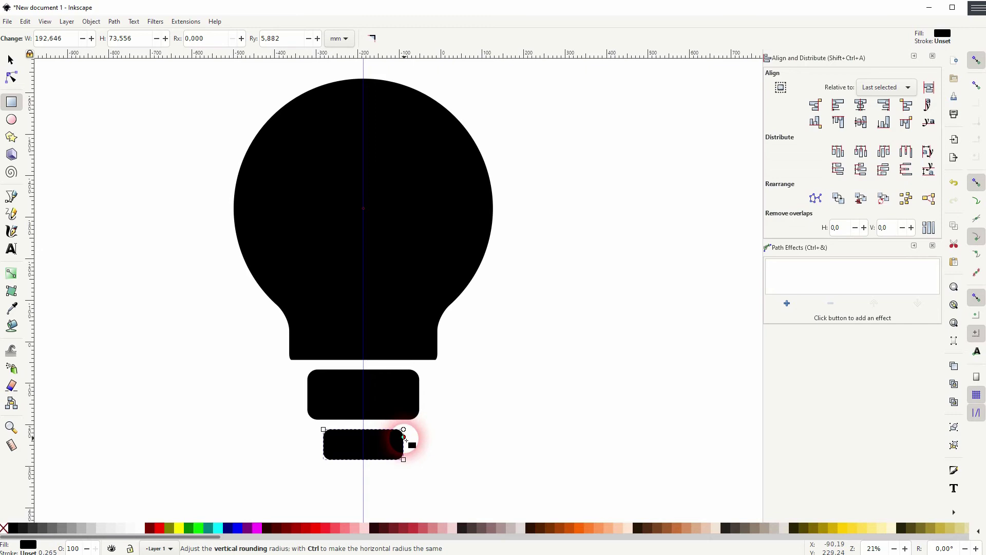
click(11, 61)
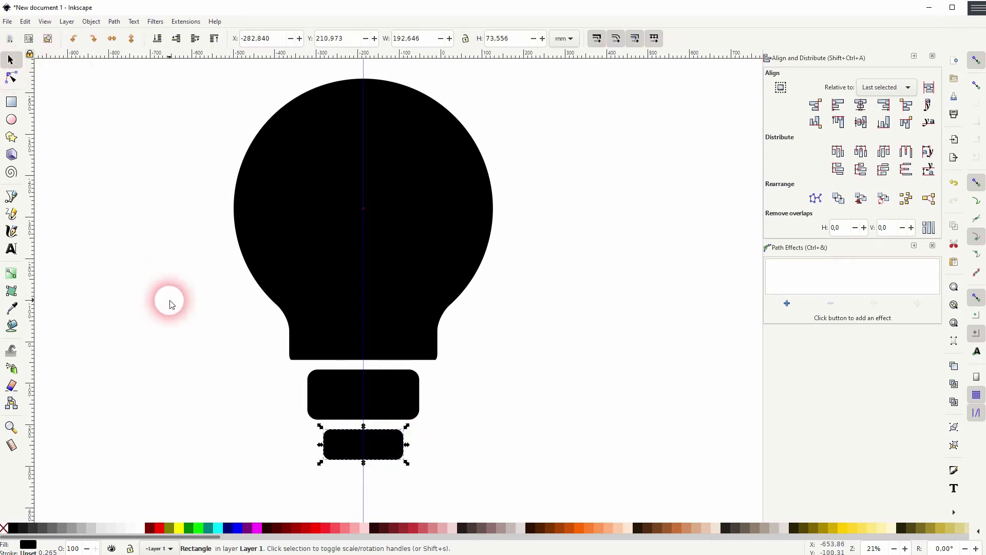
click(172, 306)
ctrl+scroll(176, 310, down, 2)
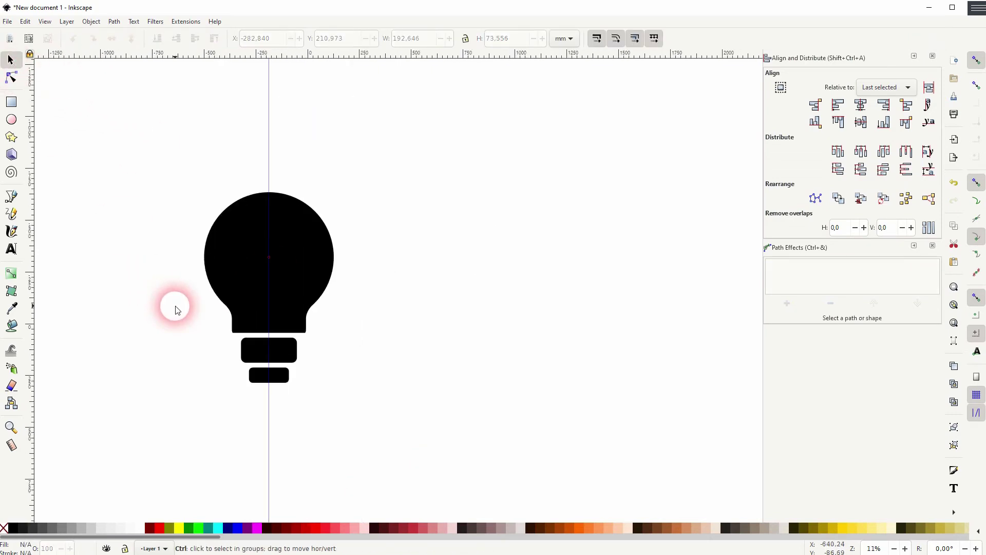
Shorten the upper base rectangle and move the lower one up closer to it.
drag(154, 433, 429, 116)
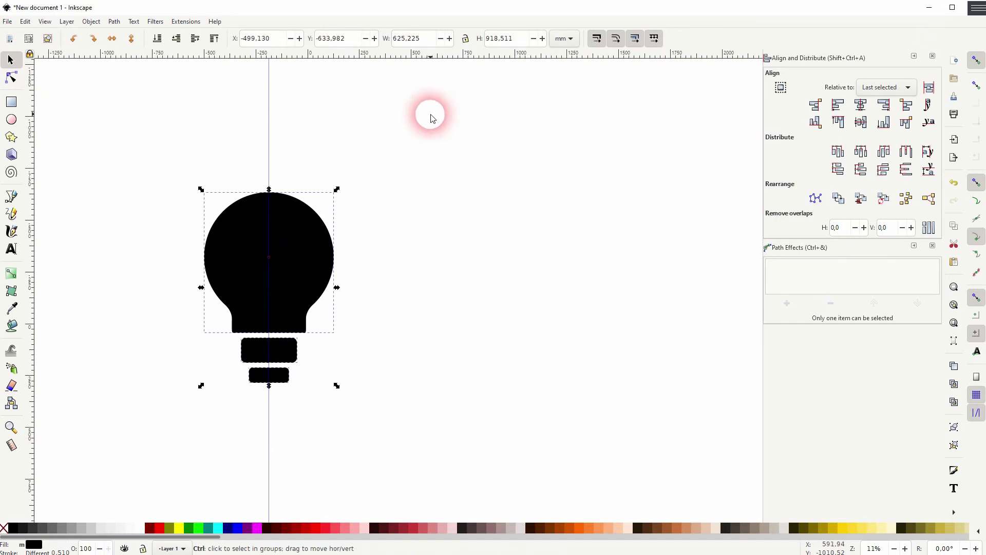
click(449, 299)
drag(301, 296, 328, 311)
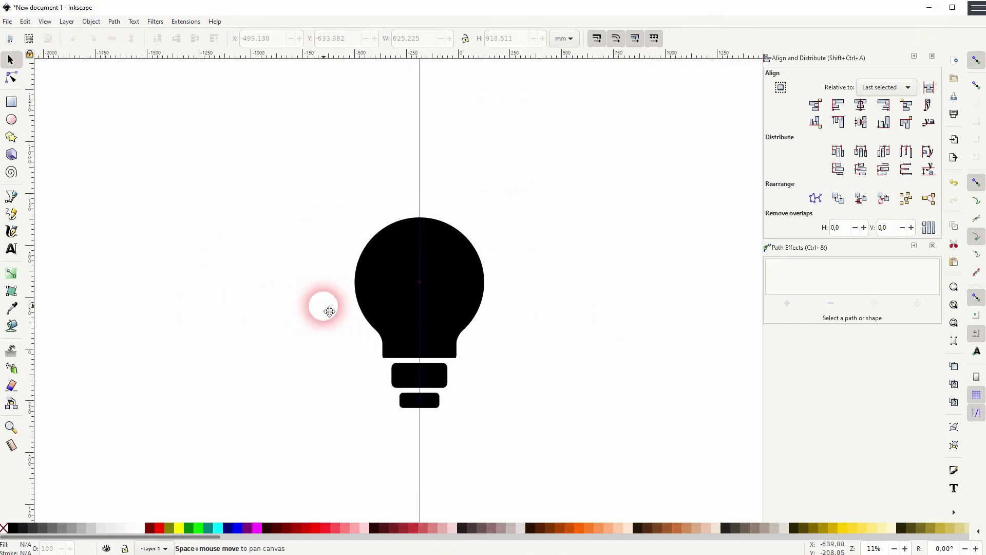
click(465, 281)
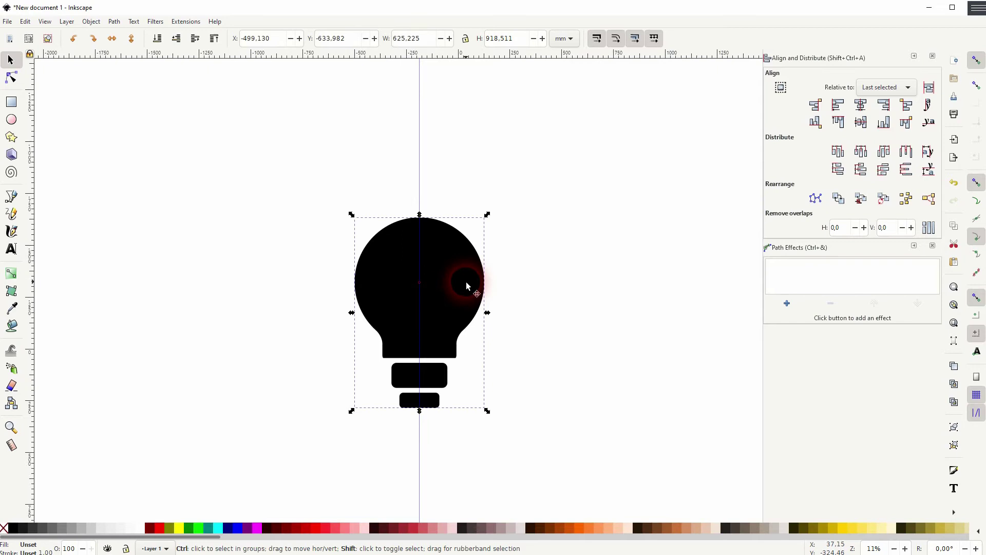
click(539, 388)
click(429, 384)
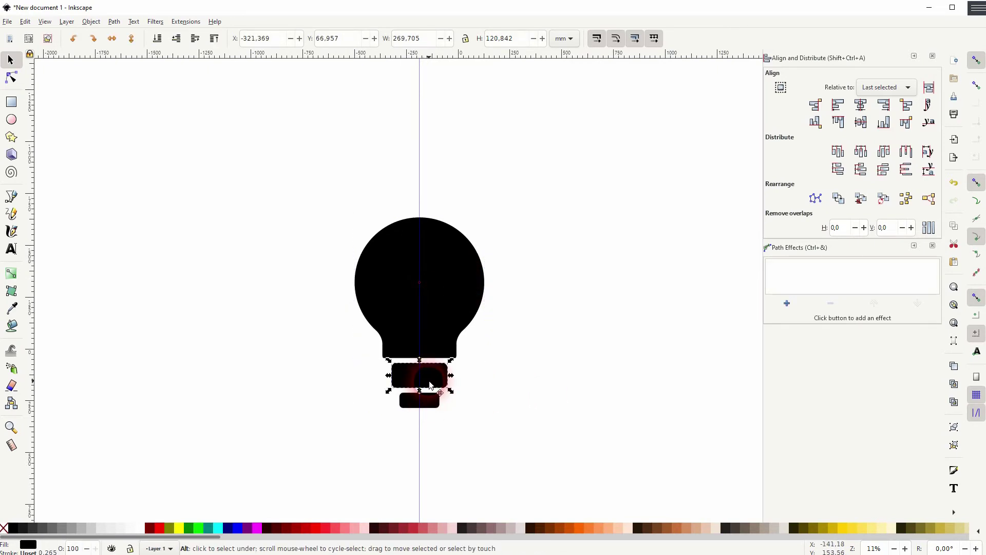
ctrl+scroll(429, 383, up, 3)
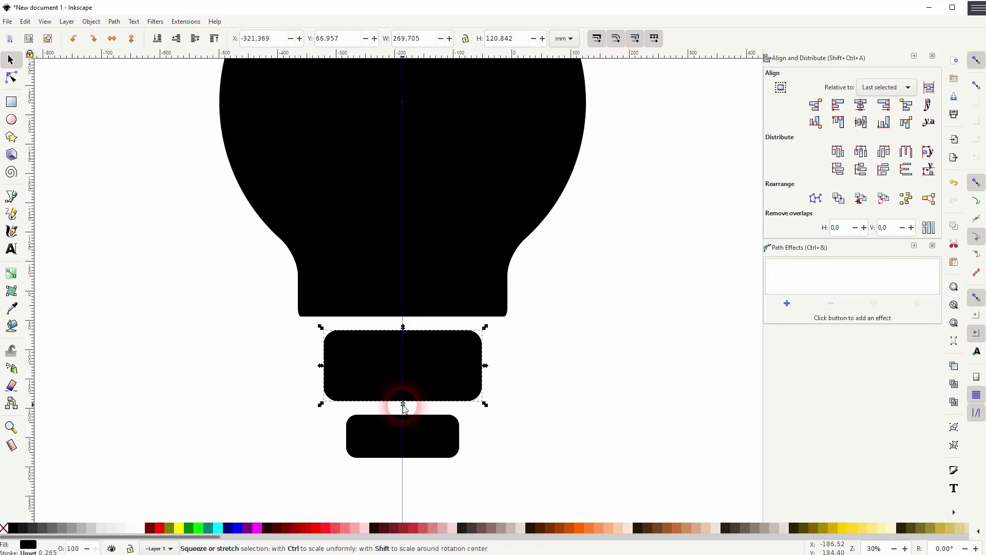
drag(402, 402, 404, 390)
drag(420, 428, 420, 409)
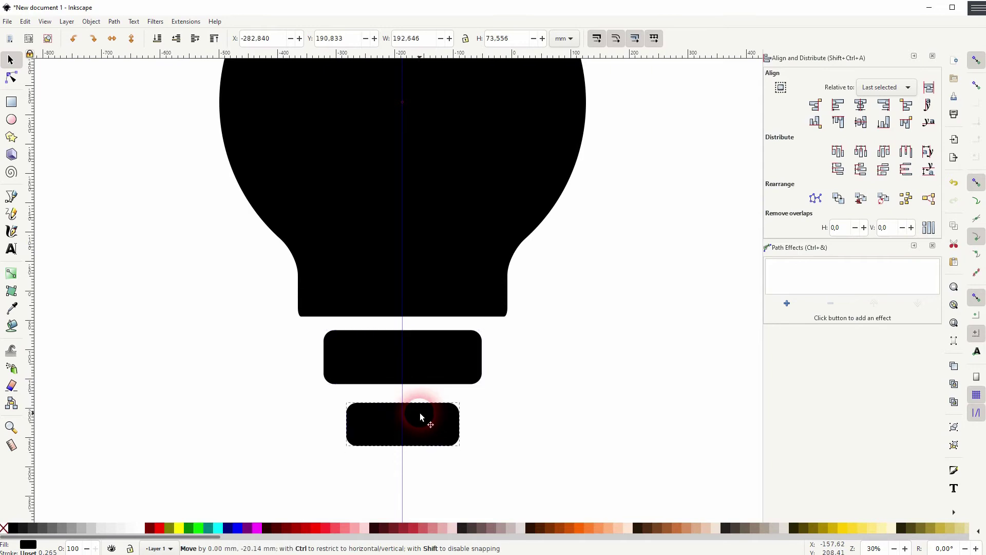
Group the bulb and both base rectangles into one object with Ctrl+G.
shift+click(434, 358)
shift+click(458, 235)
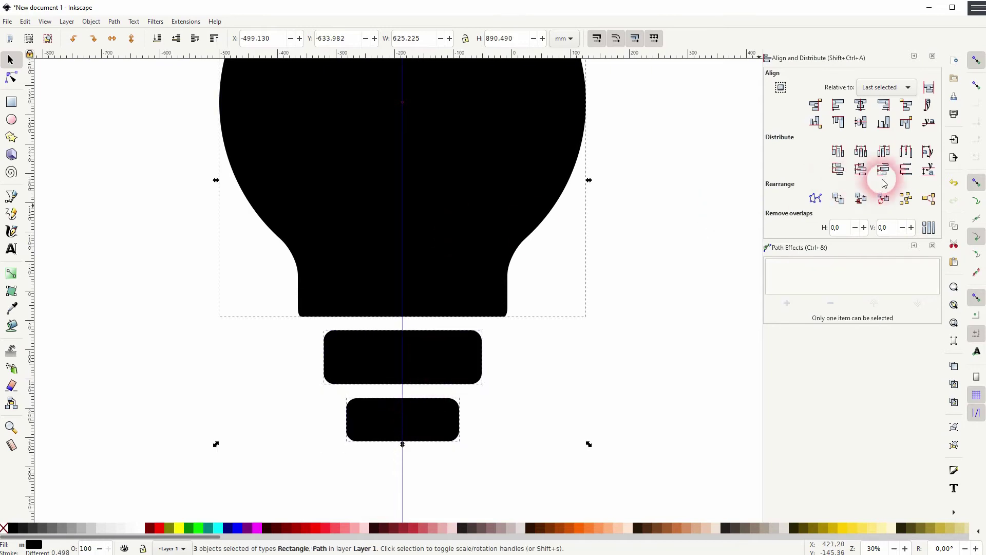
click(634, 362)
ctrl+scroll(529, 360, down, 1)
ctrl+scroll(528, 358, down, 2)
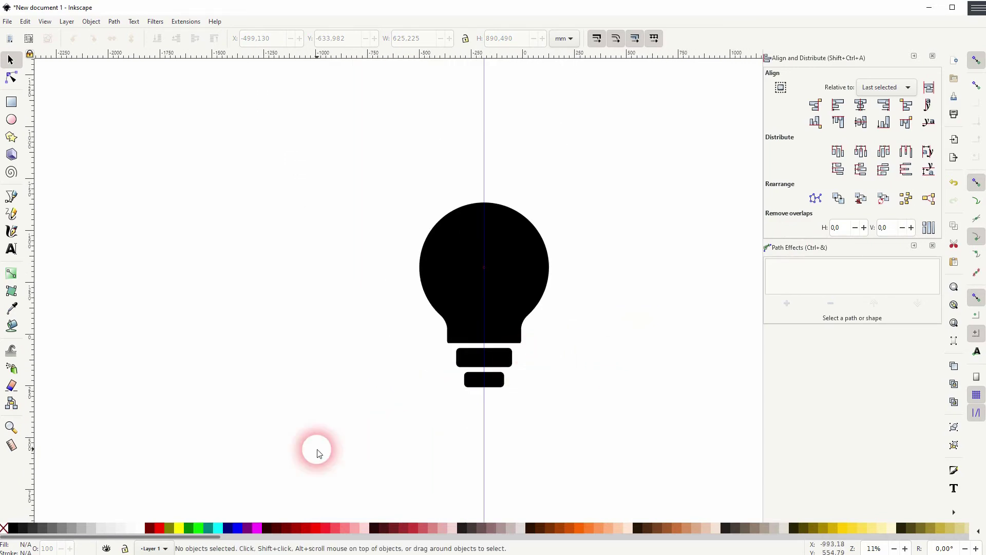
drag(304, 444, 634, 146)
key(ctrl+g)
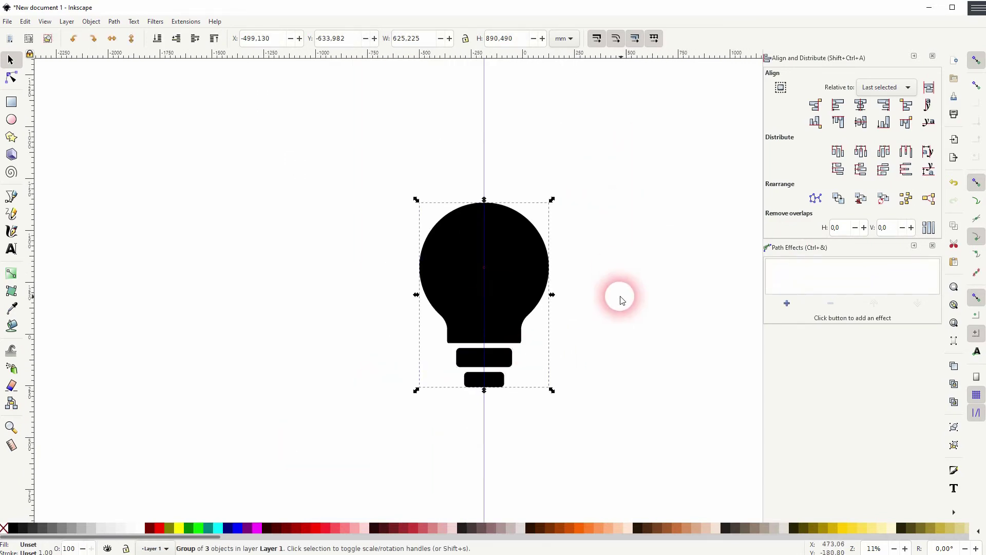
drag(639, 293, 527, 291)
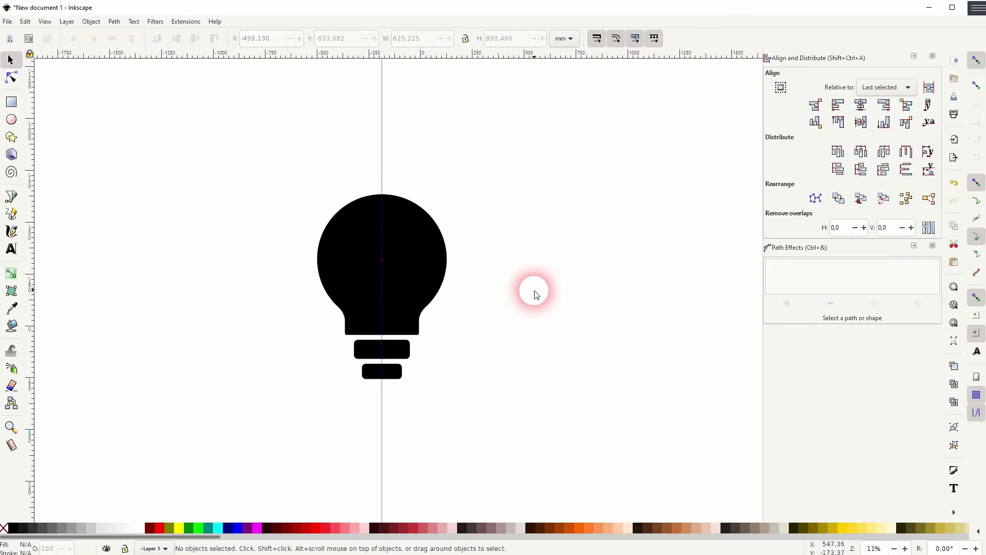
Draw a tall narrow rectangle above the bulb on the guide.
click(12, 100)
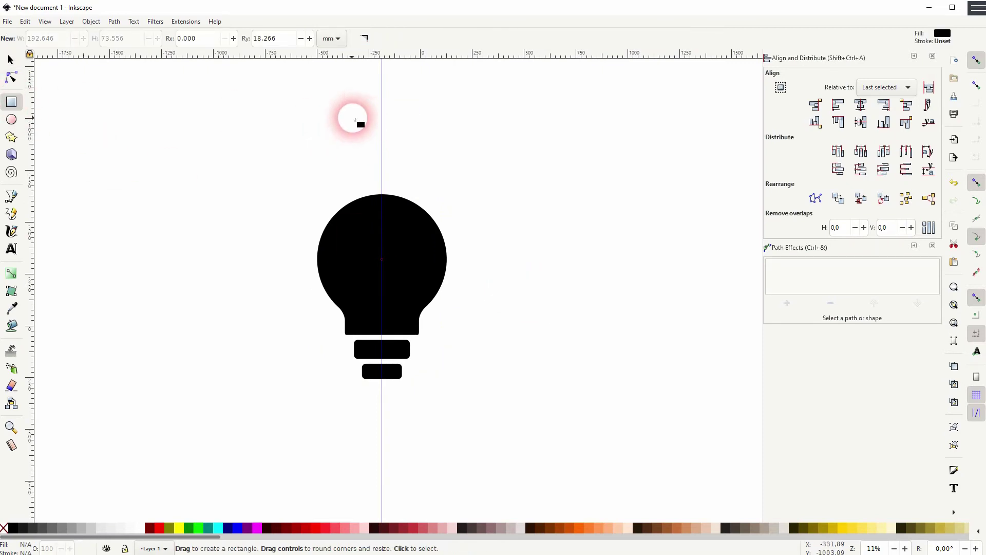
drag(306, 119, 322, 150)
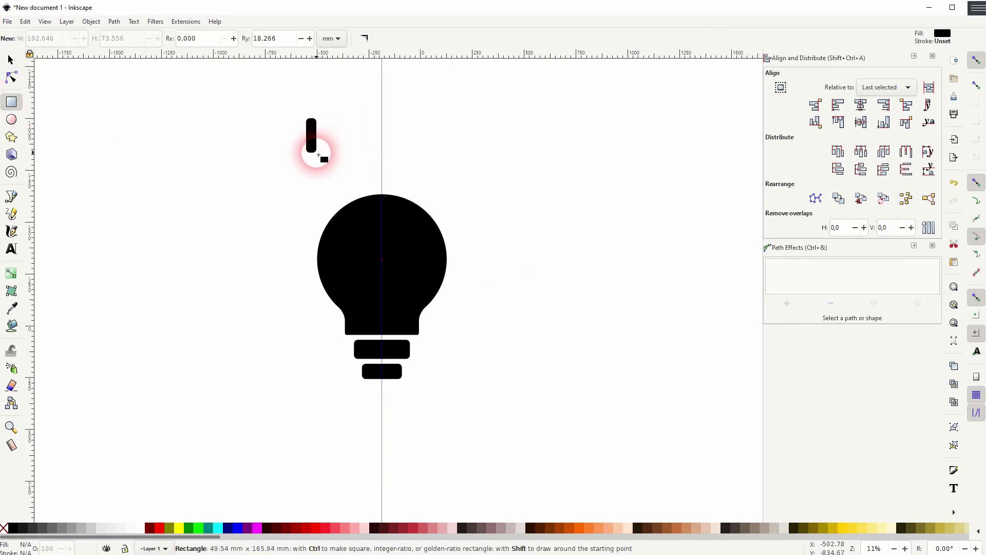
mouse_move(315, 151)
mouse_down()
mouse_move(387, 163)
mouse_move(416, 248)
mouse_move(411, 240)
mouse_up()
click(11, 60)
scroll(379, 162, up, 4)
scroll(381, 159, up, 2)
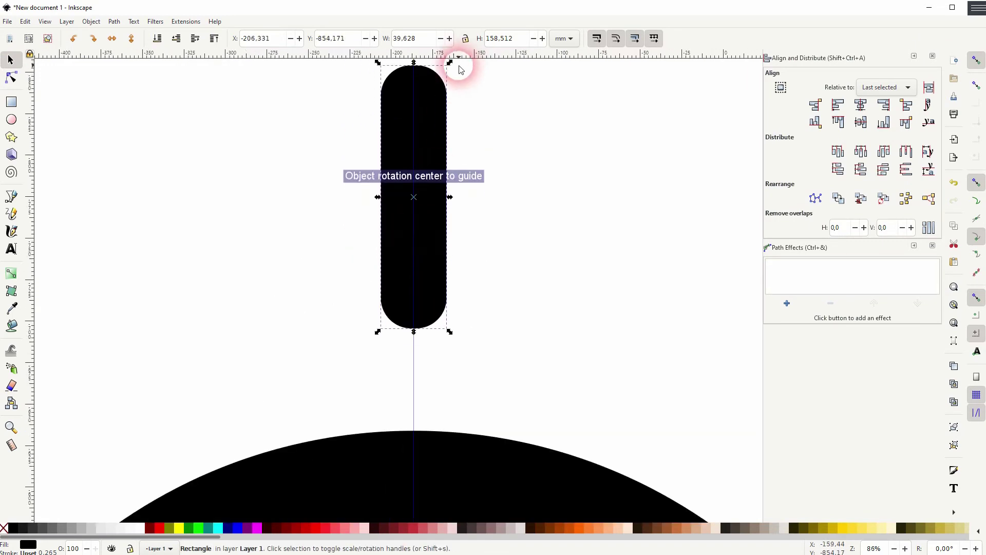
Fully round the bar's ends and select the finished ray.
click(11, 101)
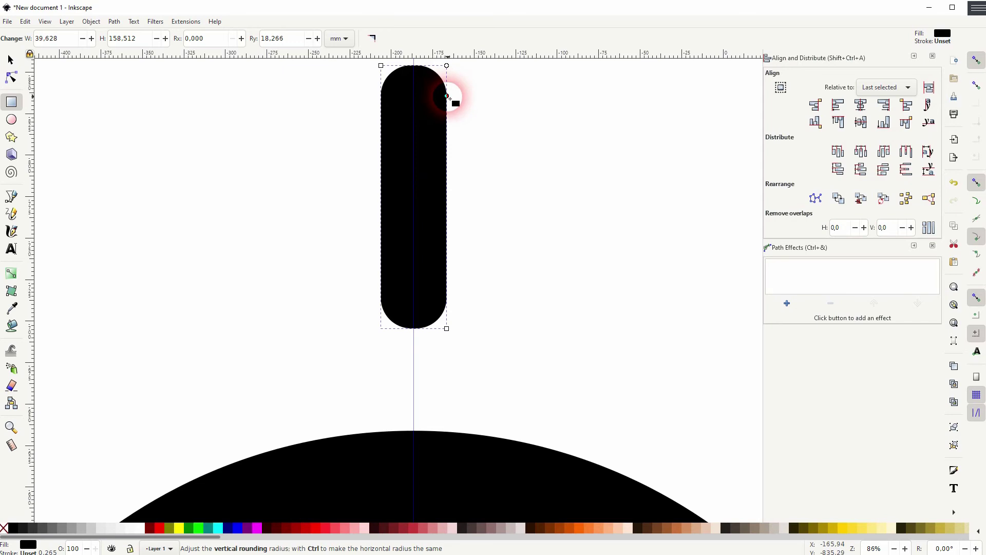
drag(447, 95, 448, 99)
click(10, 61)
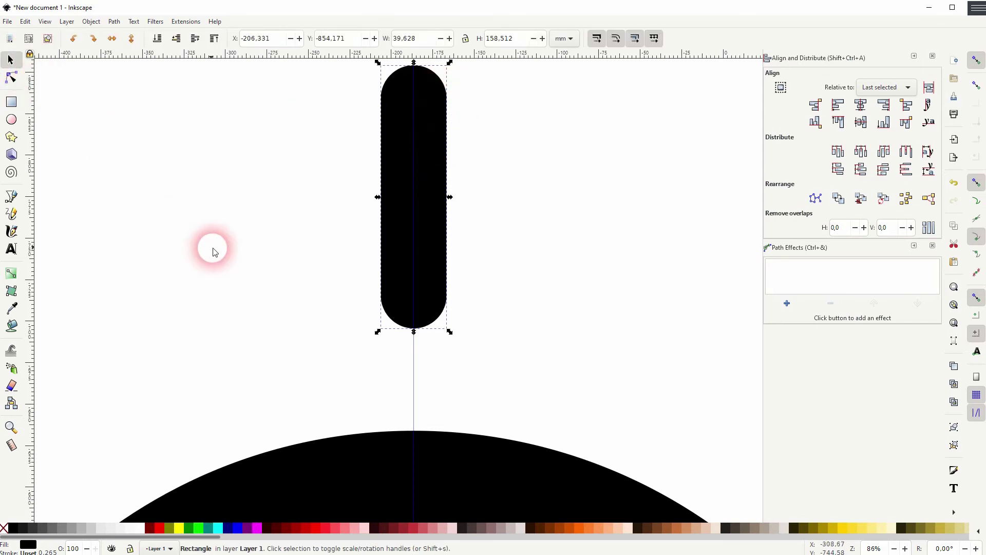
ctrl+scroll(215, 247, down, 3)
ctrl+scroll(231, 254, down, 1)
ctrl+scroll(250, 262, down, 1)
drag(197, 312, 270, 308)
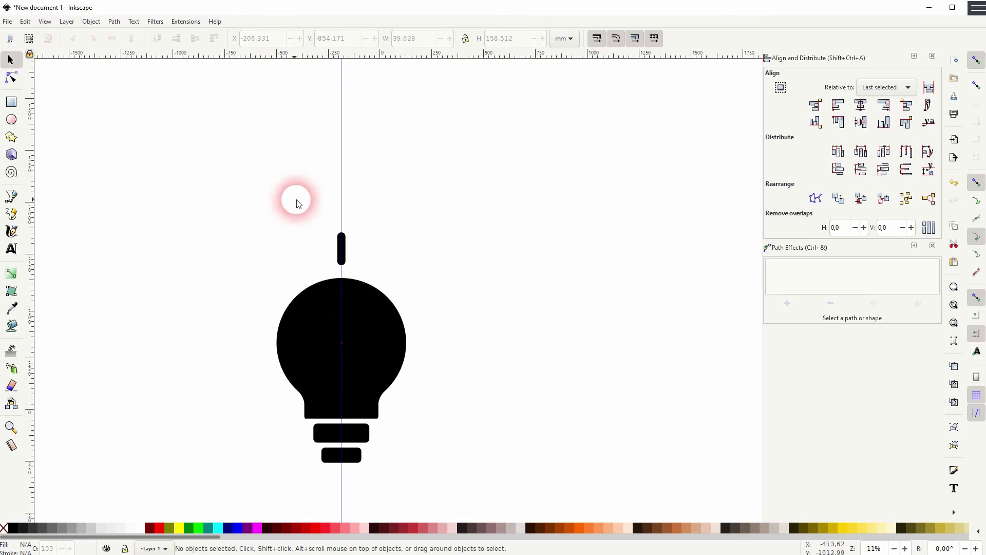
drag(323, 204, 382, 265)
Drag the ray bar's rotation centre down onto the bulb centre at the guide origin.
click(342, 246)
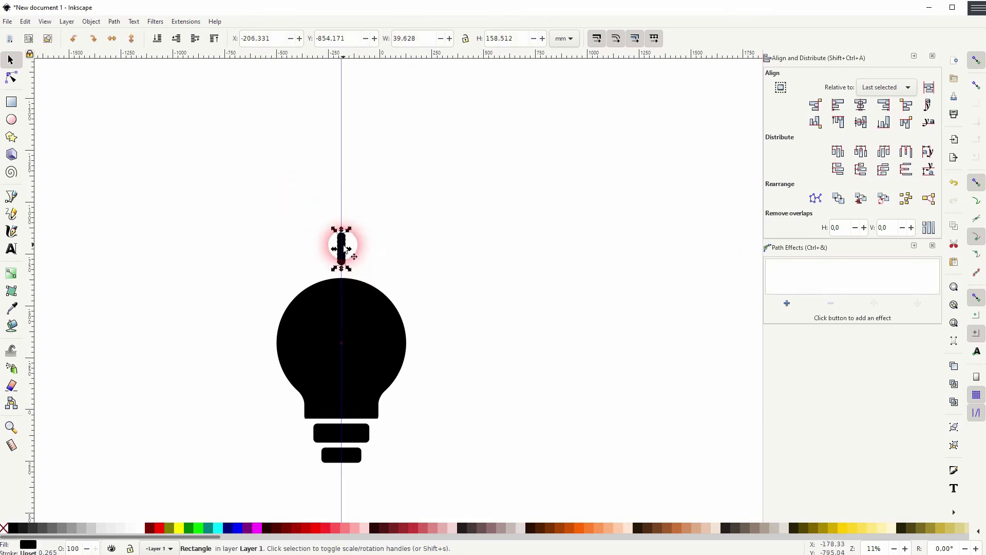
key(r)
click(11, 60)
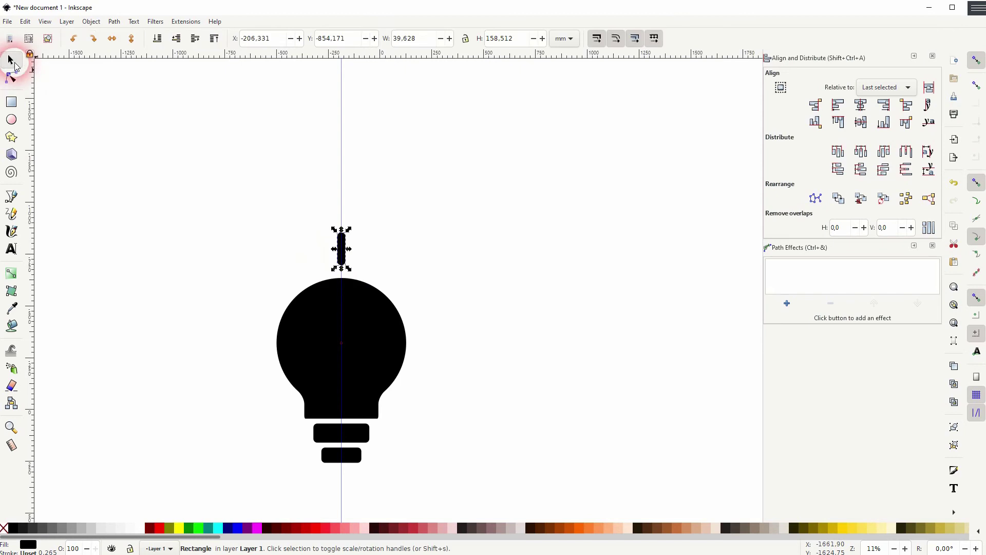
scroll(341, 257, up, 2)
scroll(347, 248, up, 3)
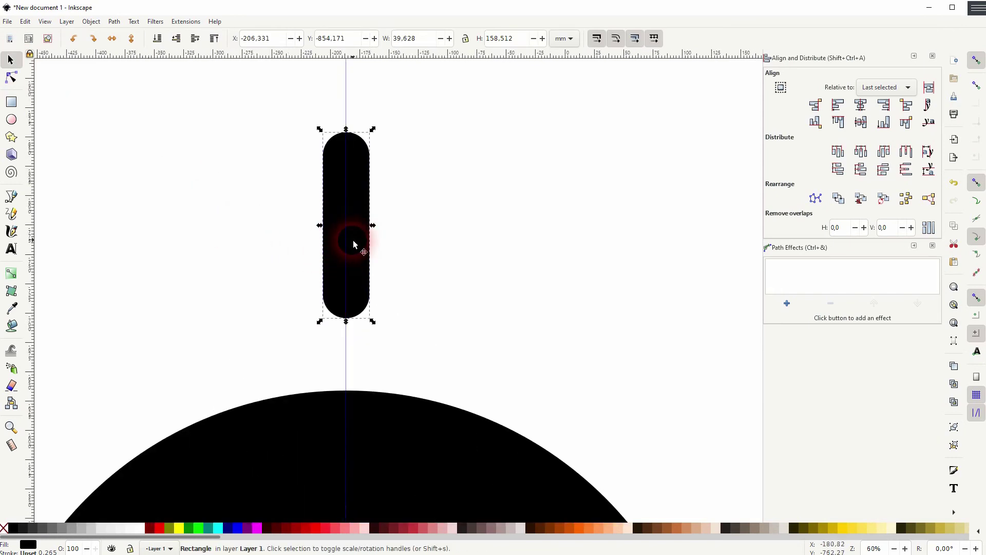
scroll(403, 238, down, 5)
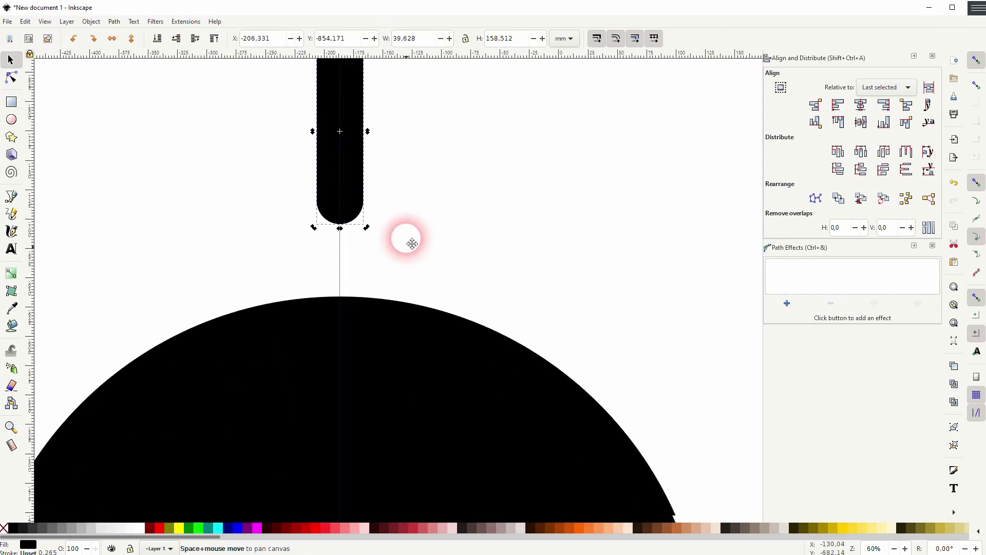
drag(342, 115, 351, 377)
scroll(352, 375, down, 1)
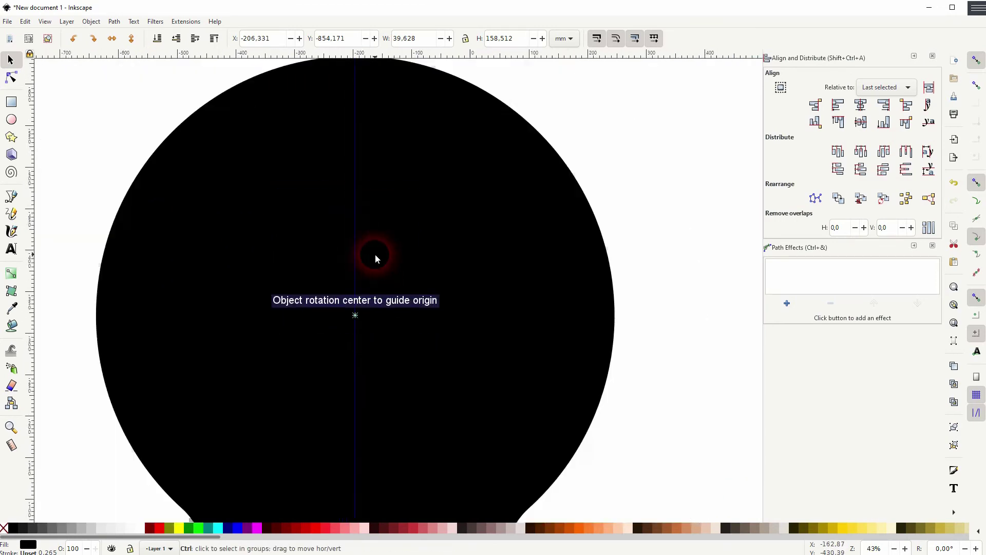
scroll(375, 254, down, 3)
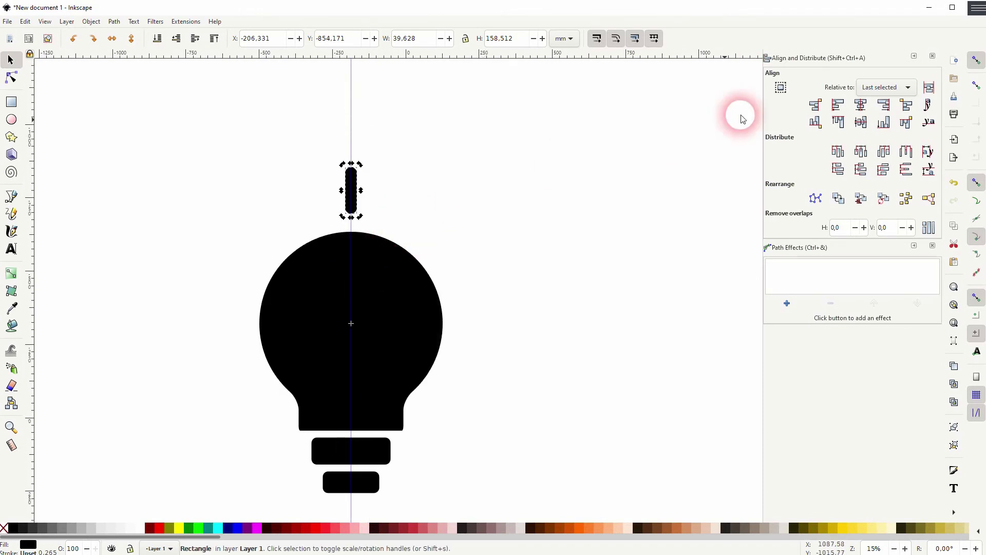
Open the Transform panel, close the other docked panels, and set a 30° rotation angle.
click(92, 24)
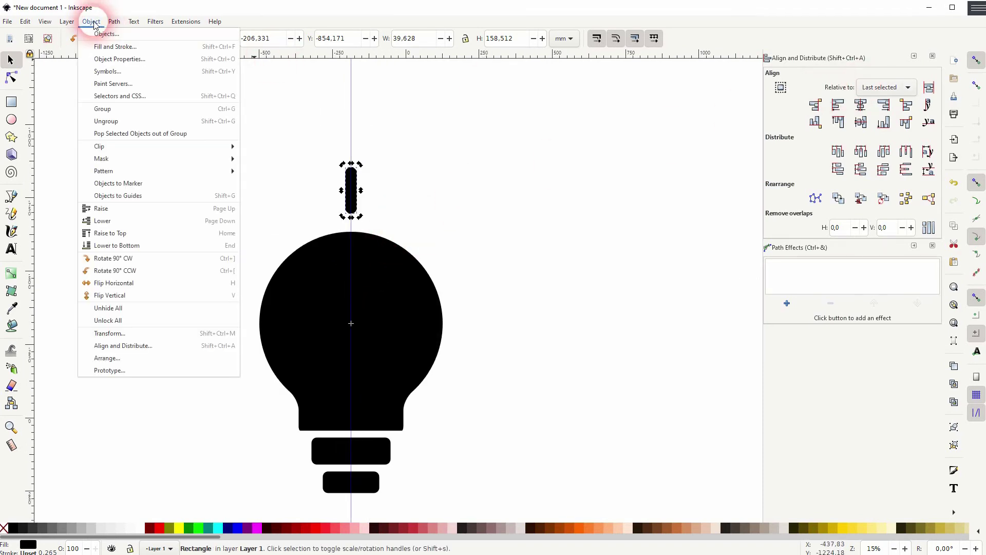
click(154, 331)
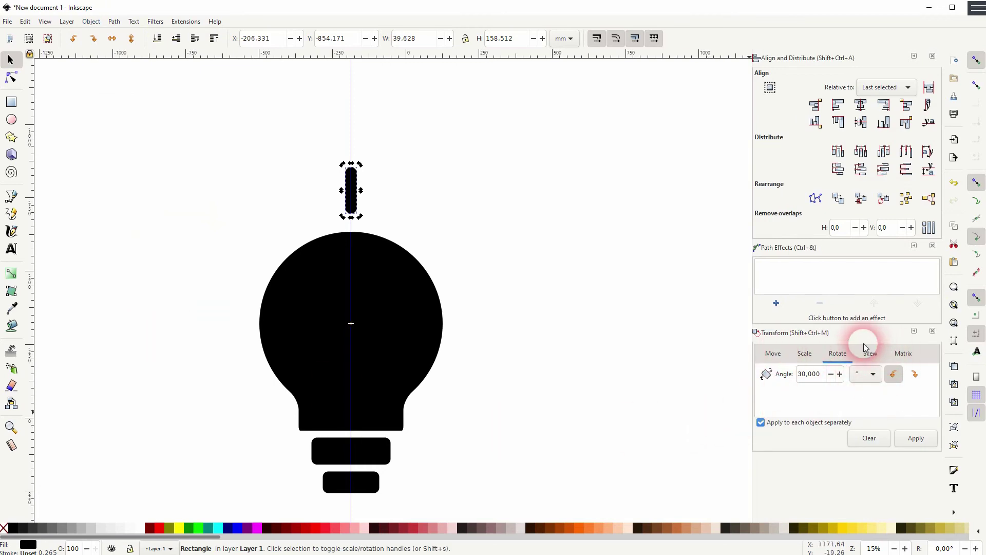
click(933, 246)
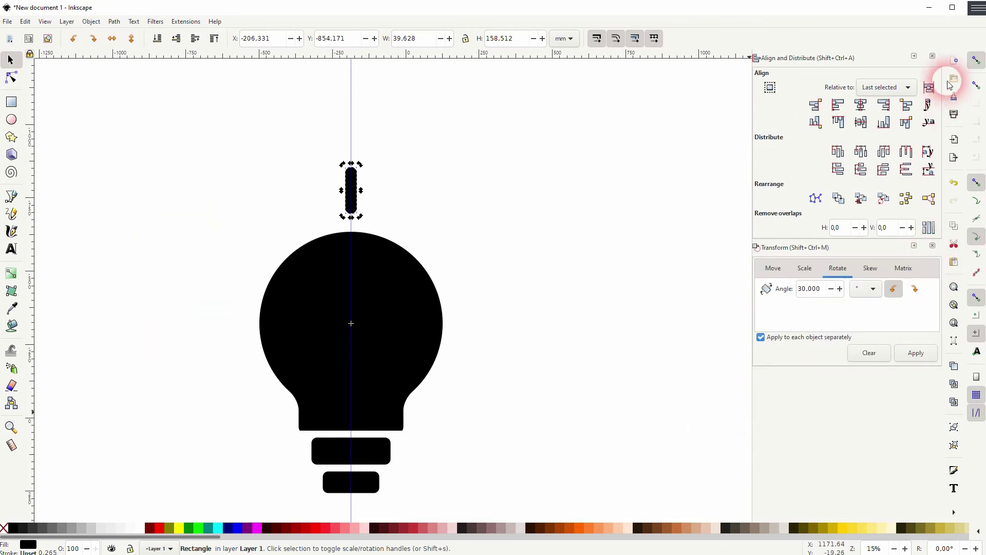
click(932, 57)
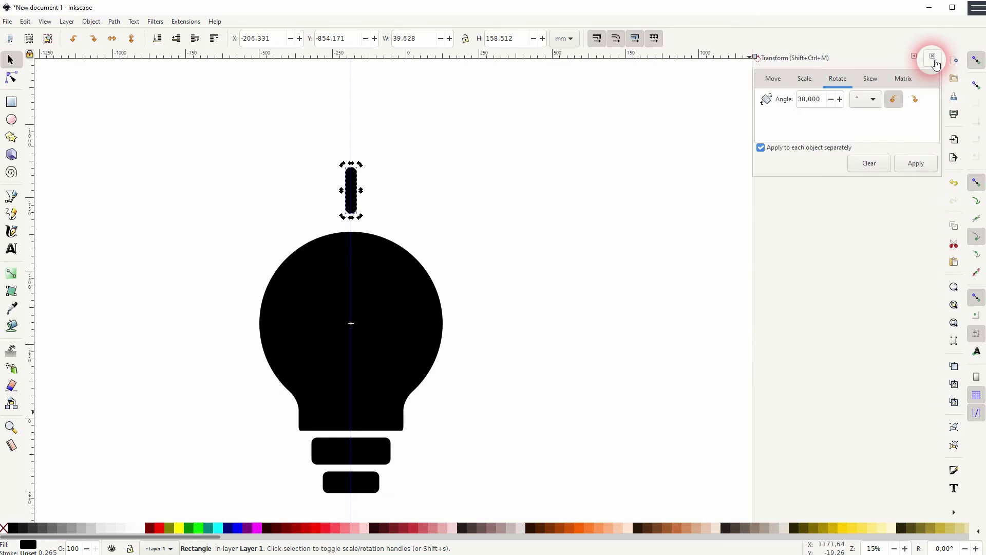
click(837, 78)
click(829, 102)
key(Return)
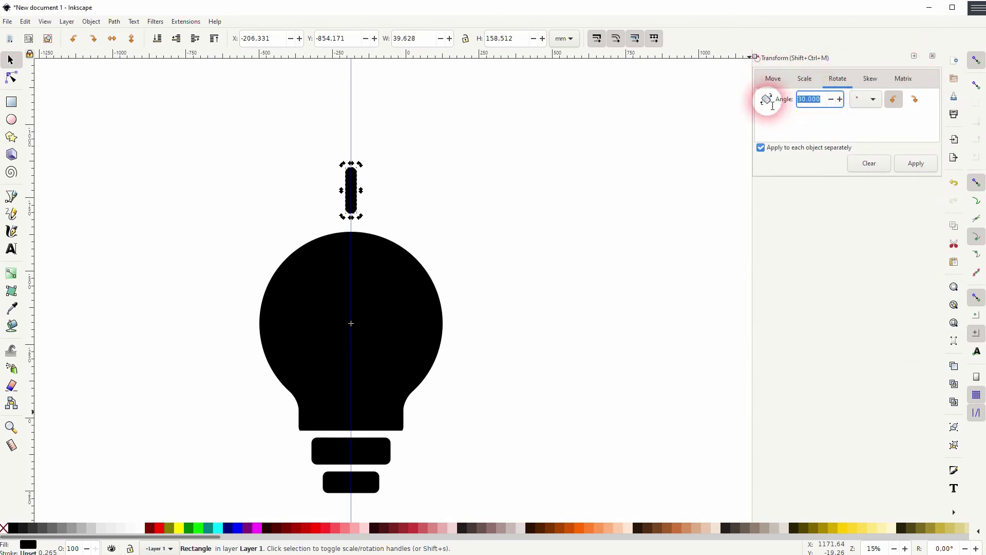
Apply the 30° rotation repeatedly in both directions, creating rotated ray copies around the bulb.
click(916, 161)
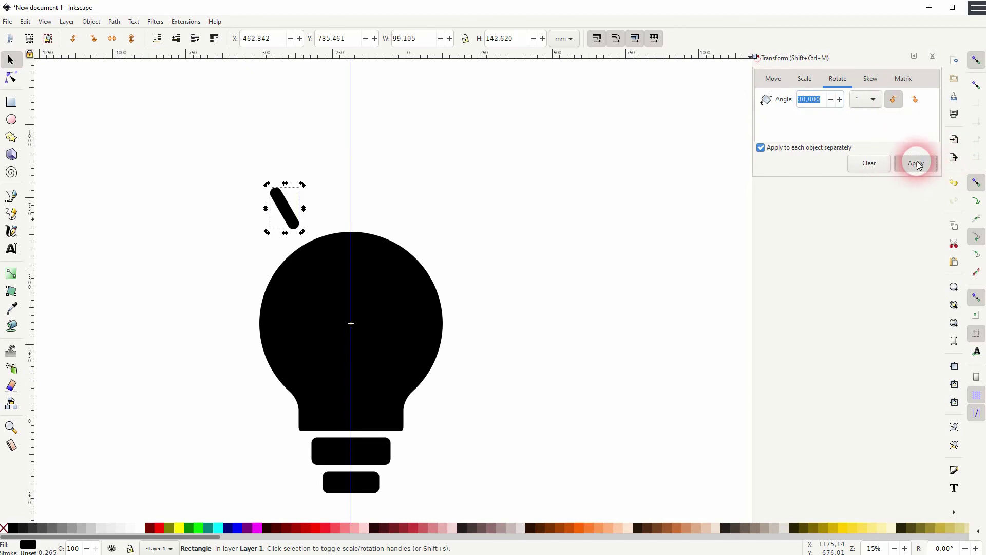
click(918, 161)
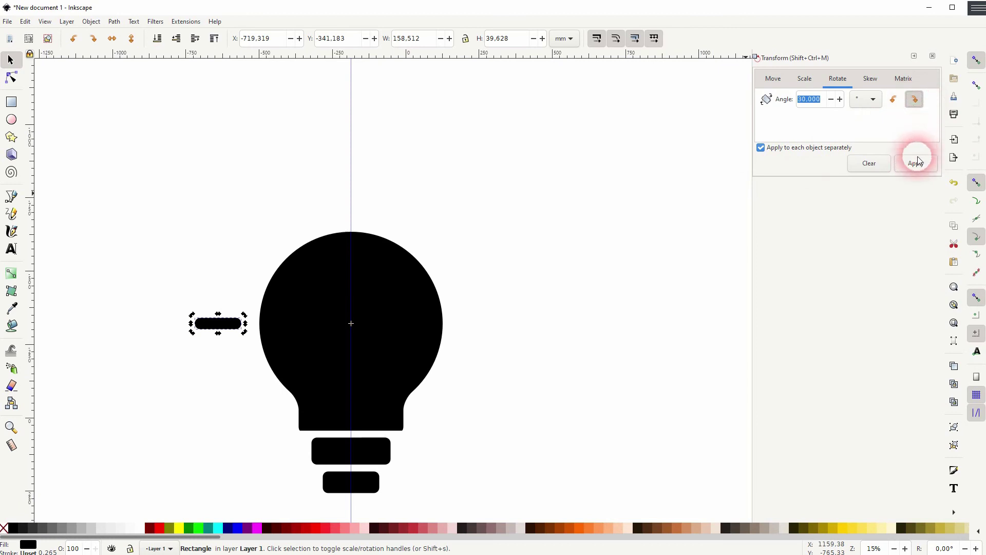
click(916, 164)
click(915, 163)
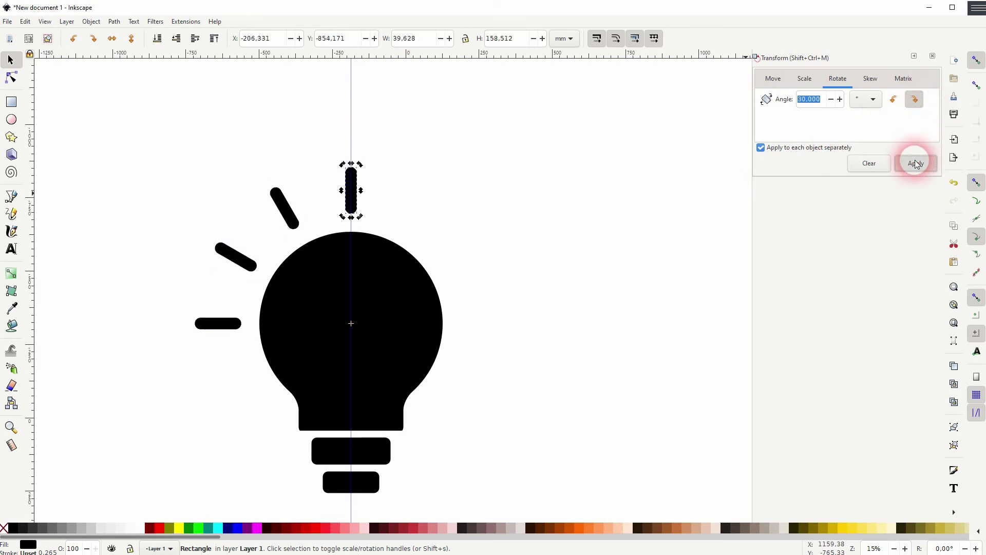
click(916, 164)
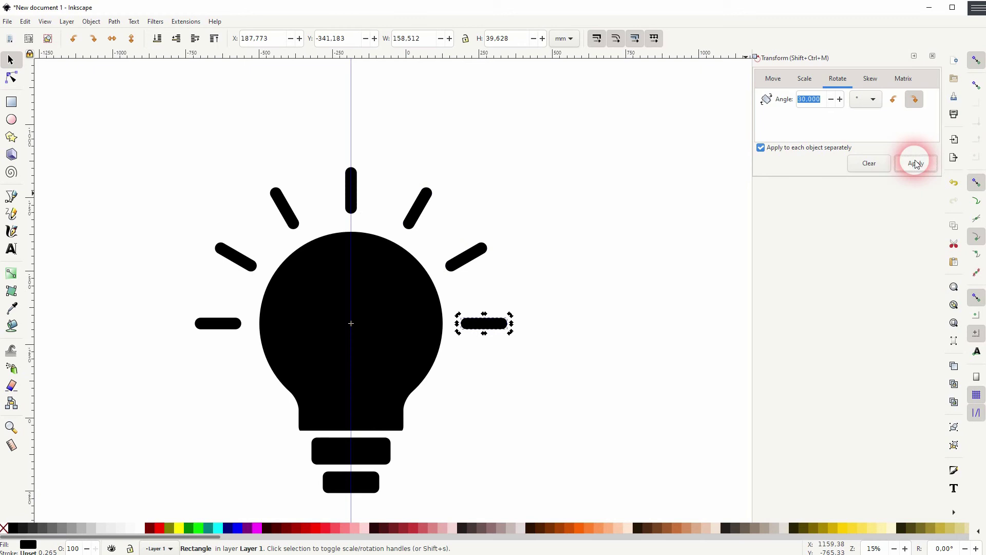
Group the bulb with its seven rays using Ctrl+G and scale the group down slightly.
click(932, 57)
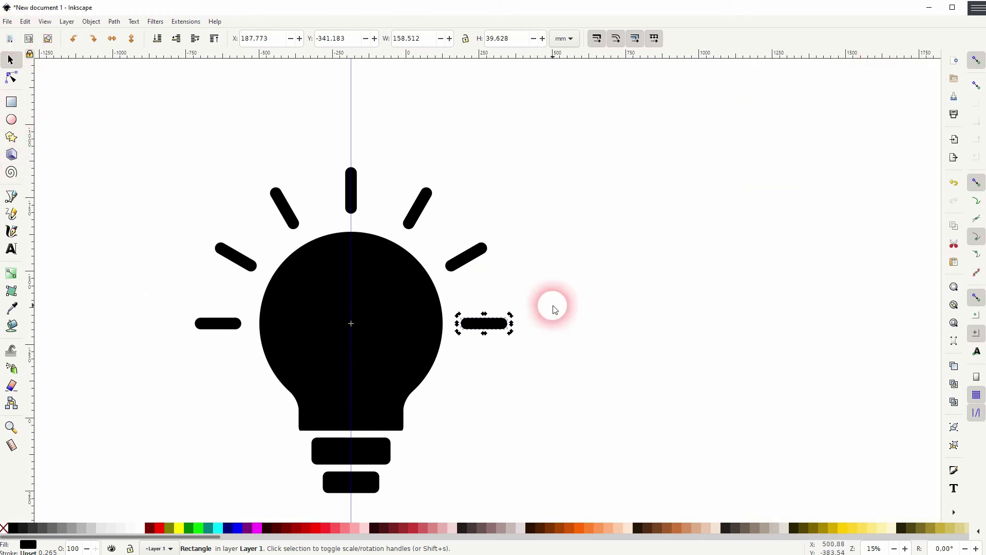
click(637, 336)
click(341, 352)
scroll(339, 353, down, 2)
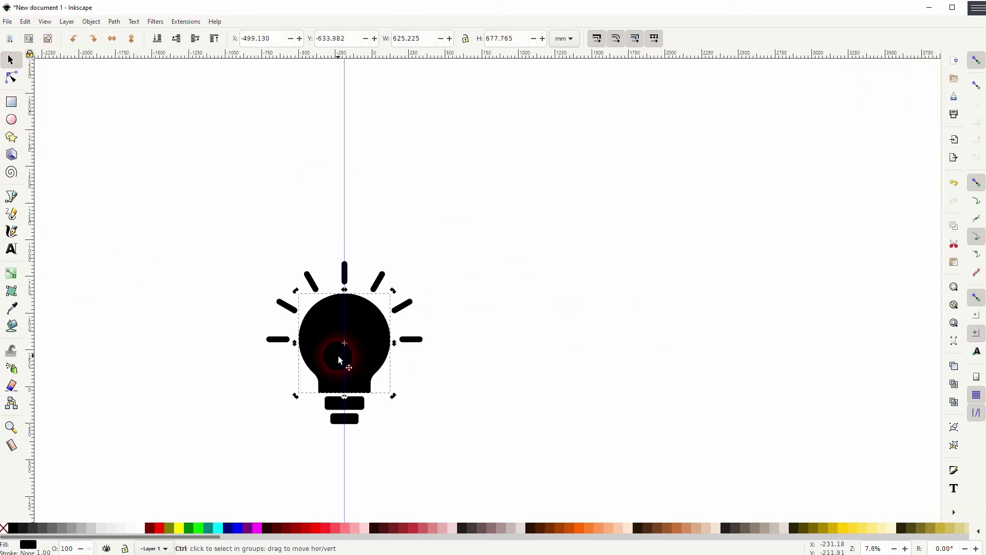
drag(174, 458, 542, 200)
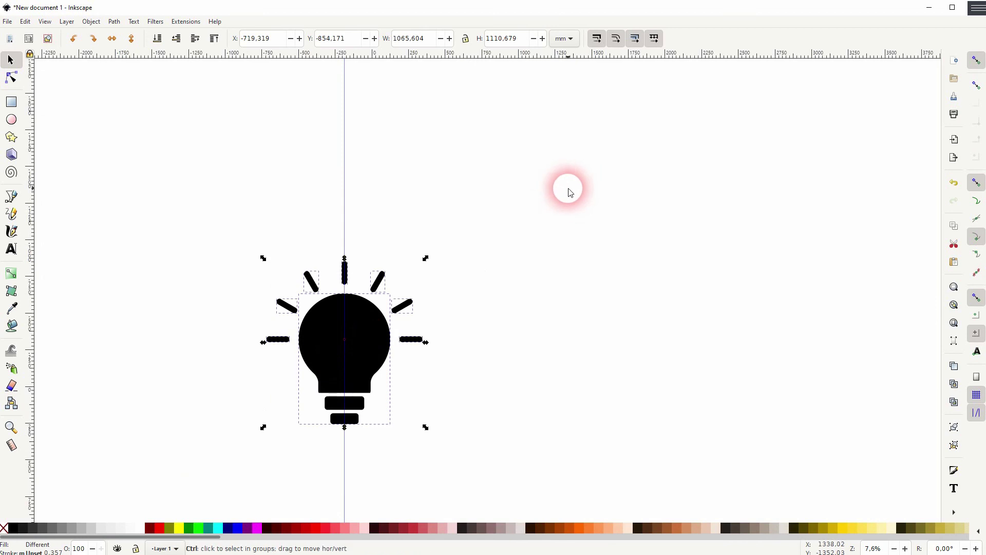
key(ctrl+g)
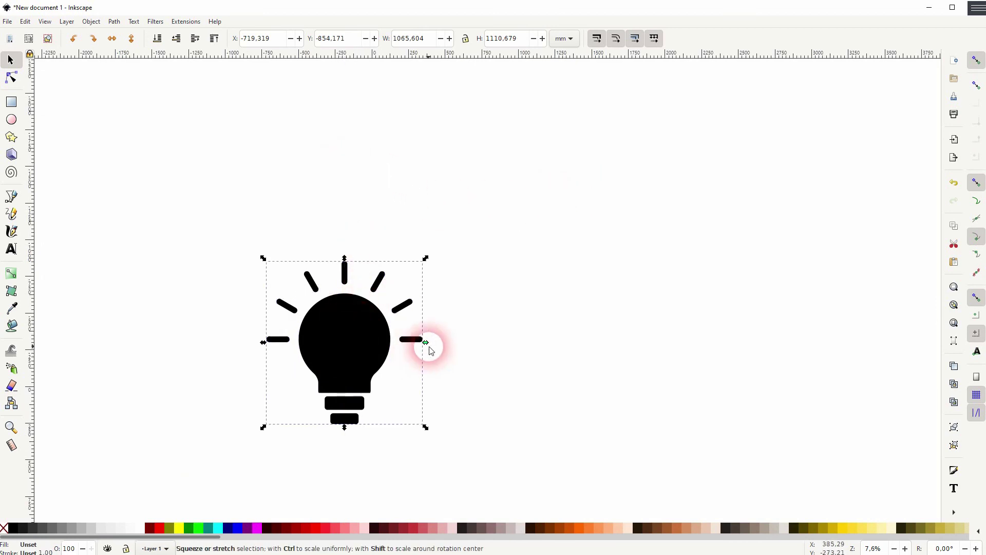
mouse_move(426, 342)
mouse_down()
mouse_move(410, 348)
mouse_move(475, 271)
mouse_up()
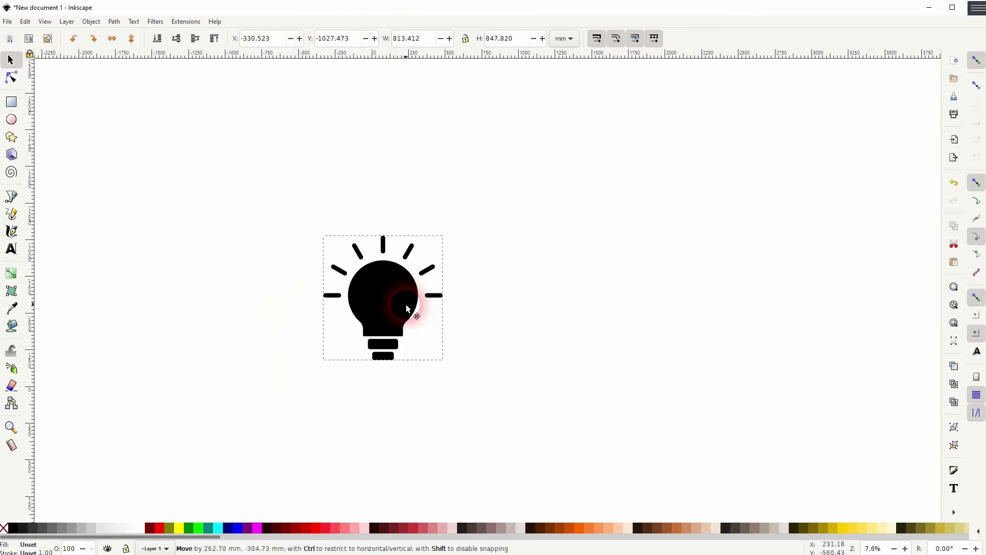
click(564, 303)
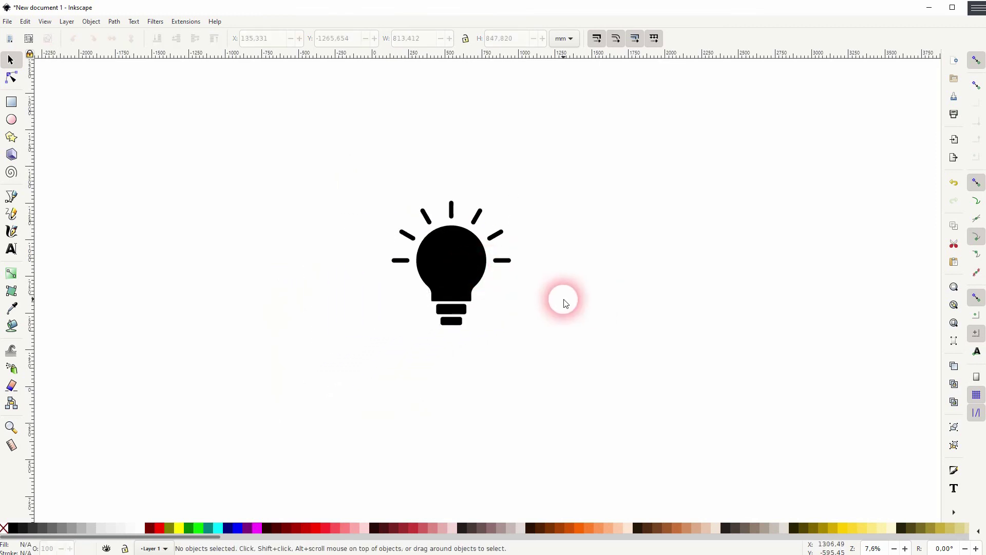
Draw a large circle over the lightbulb with the Ellipse tool.
click(11, 120)
drag(453, 265, 582, 381)
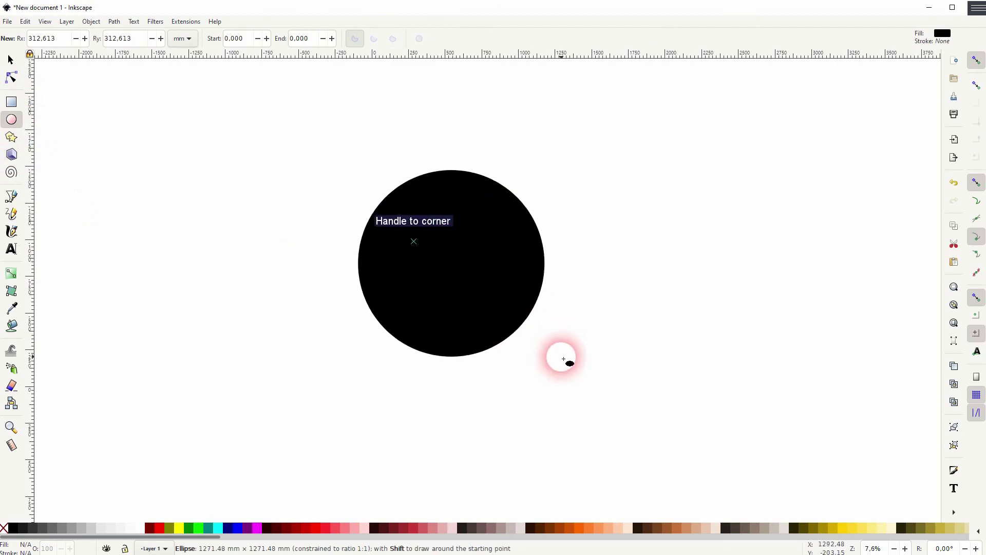
click(11, 59)
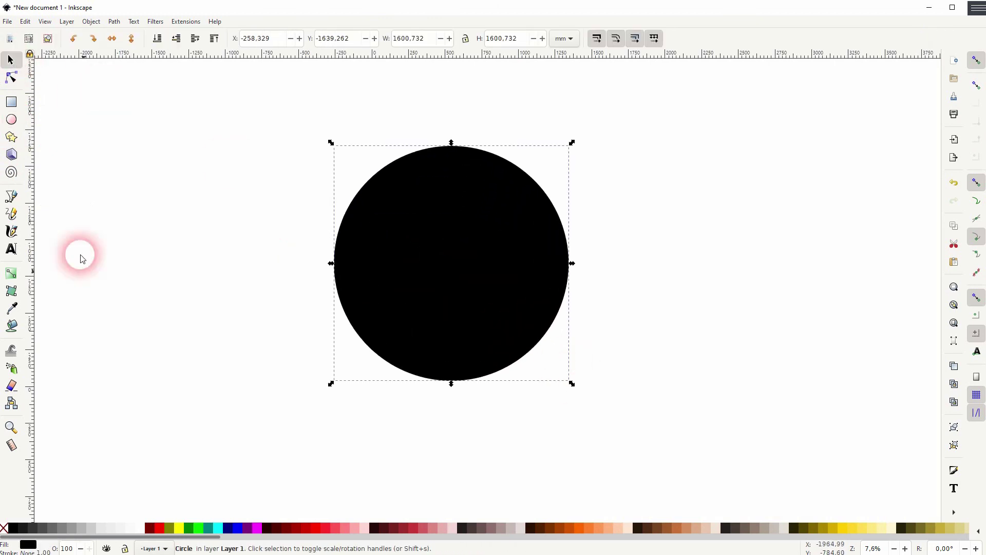
key(Escape)
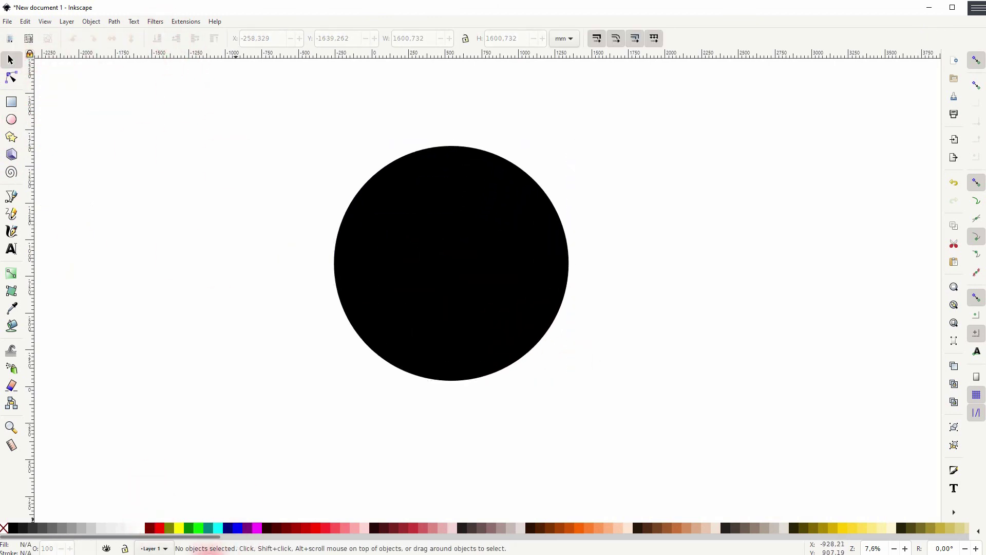
Fill the circle with Maroon and lower it beneath the lightbulb.
click(432, 293)
click(149, 528)
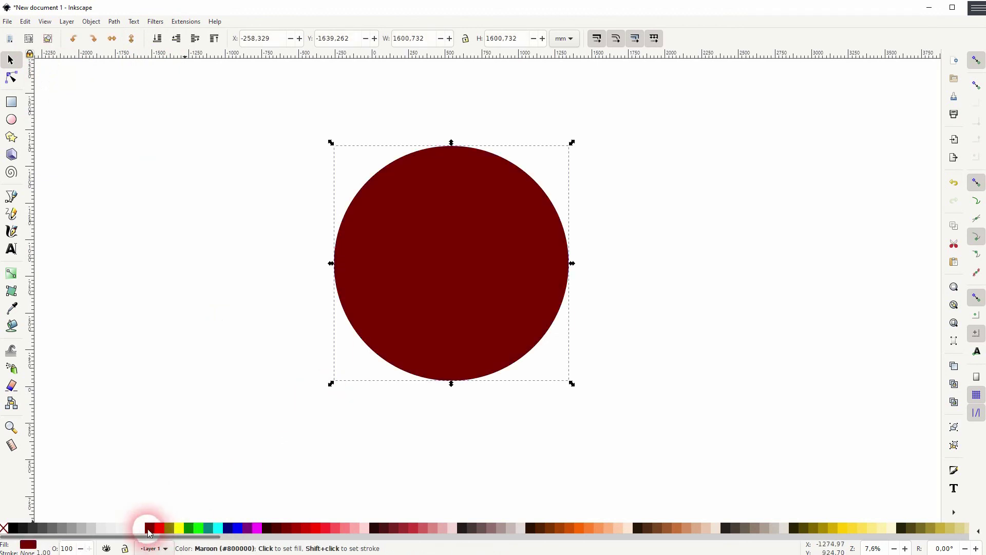
click(158, 38)
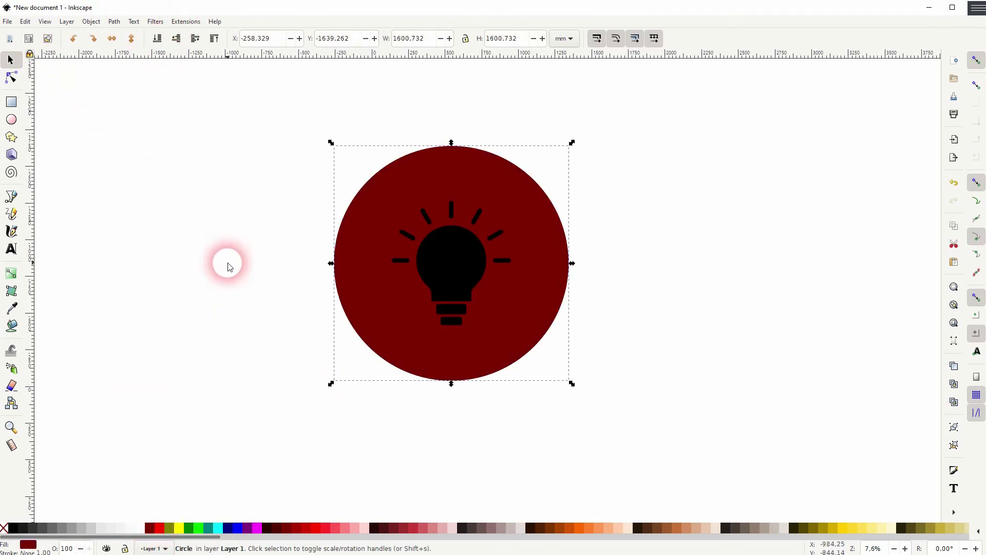
click(663, 311)
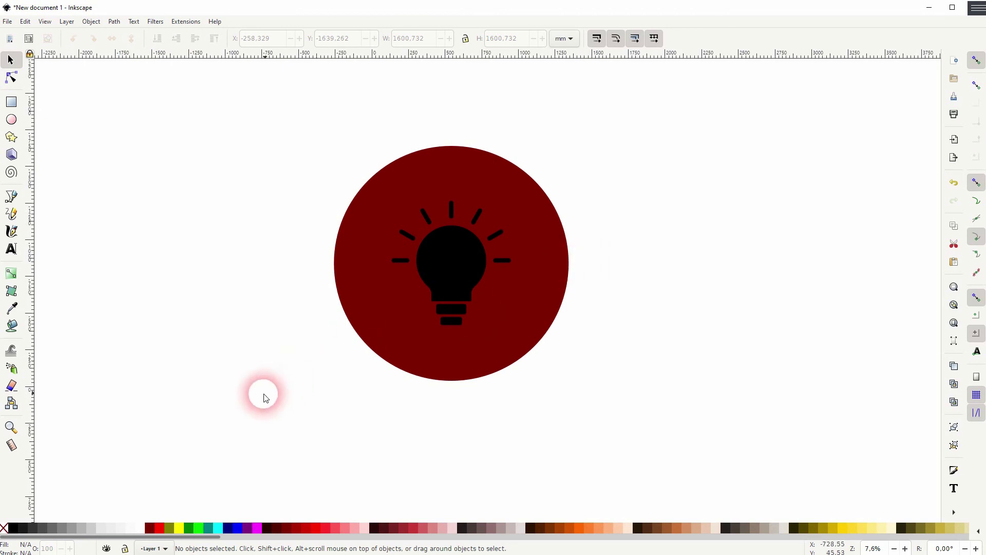
Move the circle and lightbulb together up-left and centre them on the horizontal axis.
drag(250, 412, 632, 77)
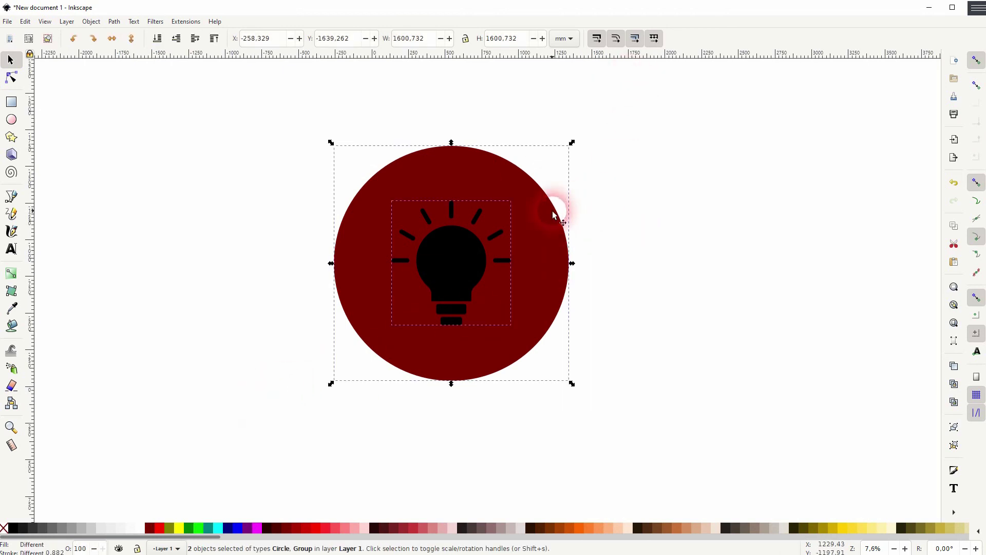
drag(552, 214, 503, 238)
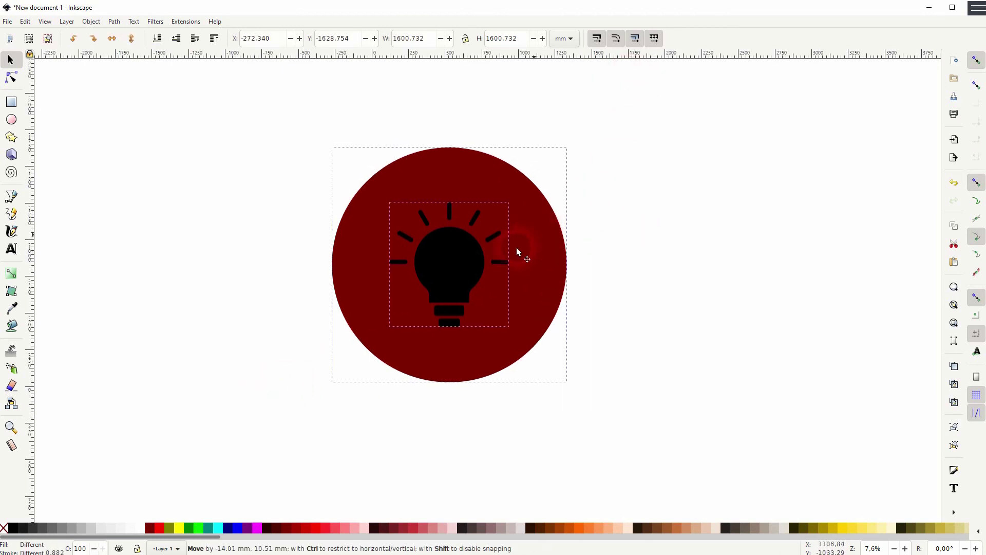
click(93, 21)
click(136, 346)
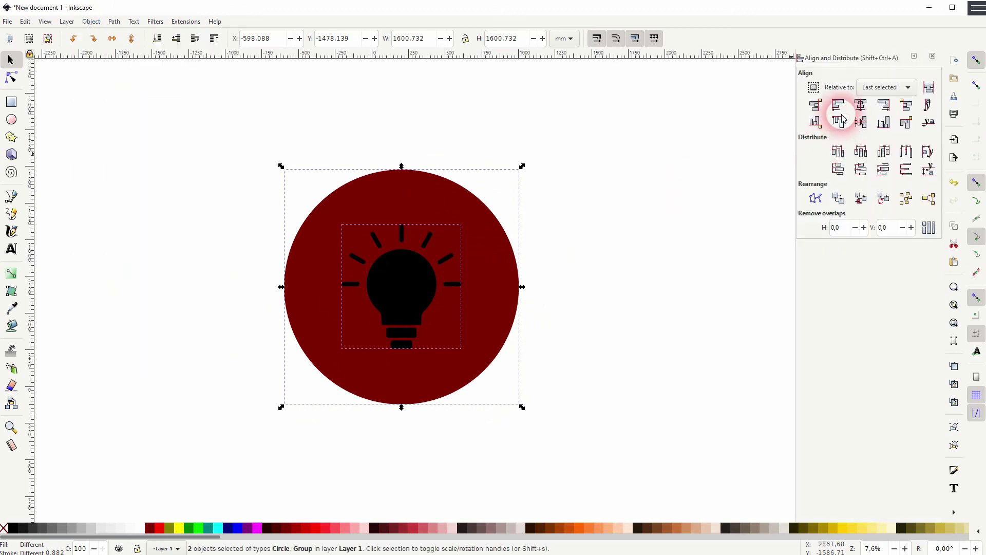
click(860, 122)
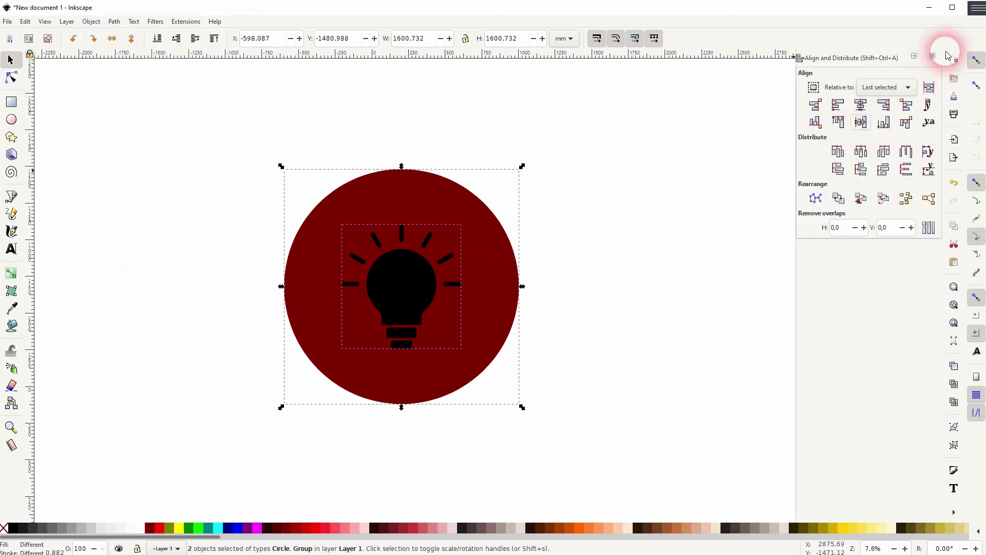